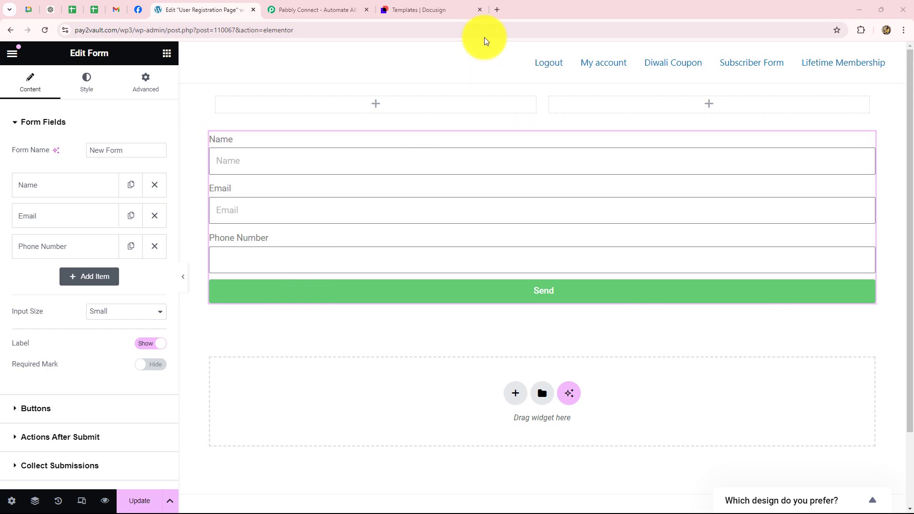
# - Review the Pabbly Connect homepage, the registration form in the Elementor editor and the Docusign template list
pyautogui.click(461, 12)
pyautogui.click(319, 10)
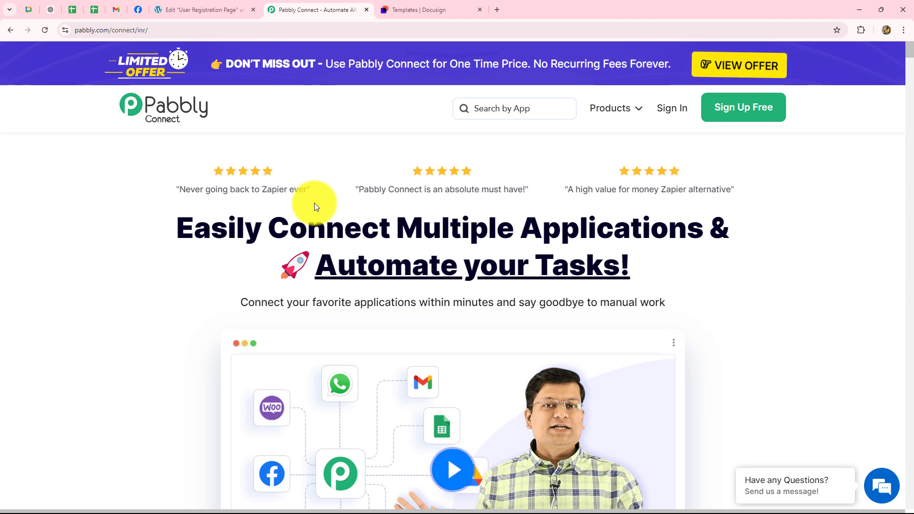
pyautogui.click(219, 9)
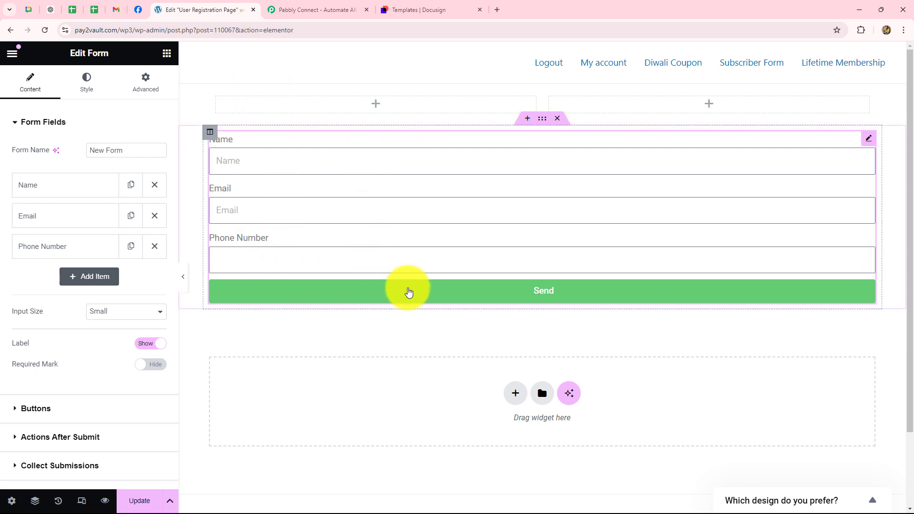
pyautogui.click(396, 11)
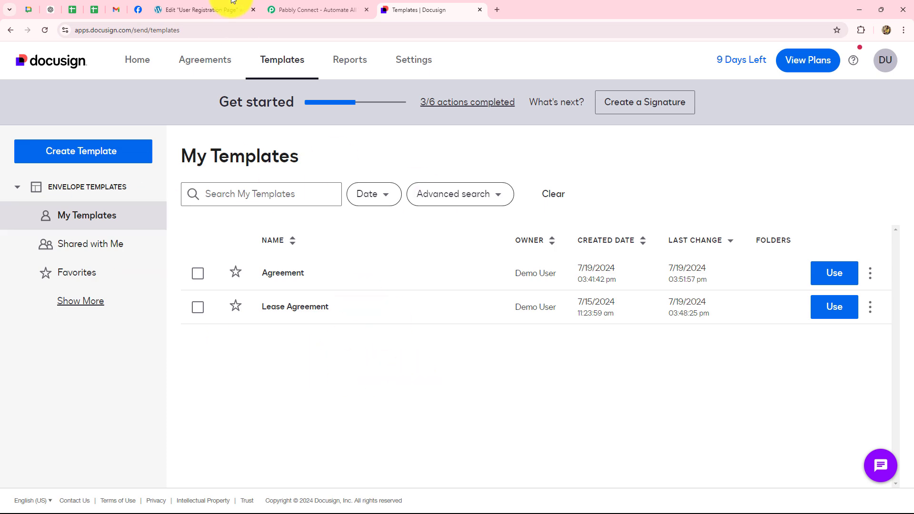
# - Switch to the Pabbly site, sign in and access the Pabbly Connect application
pyautogui.click(302, 9)
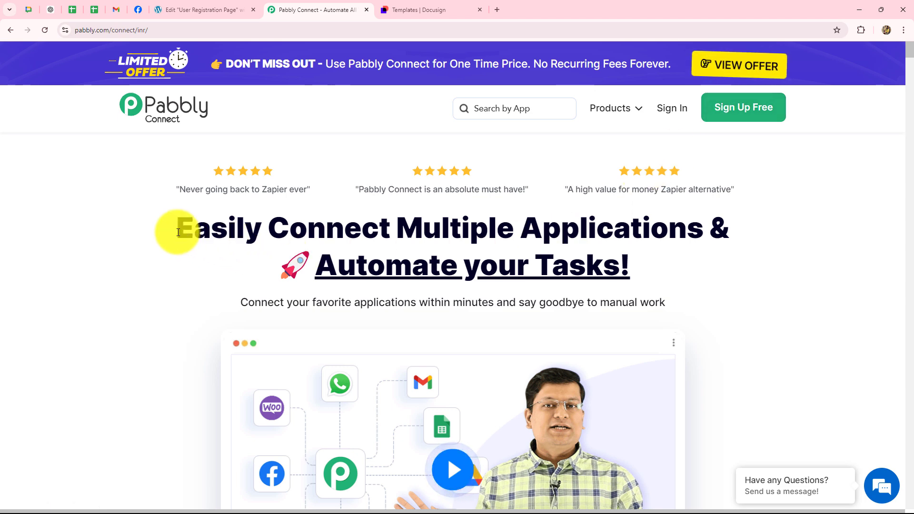
pyautogui.click(676, 110)
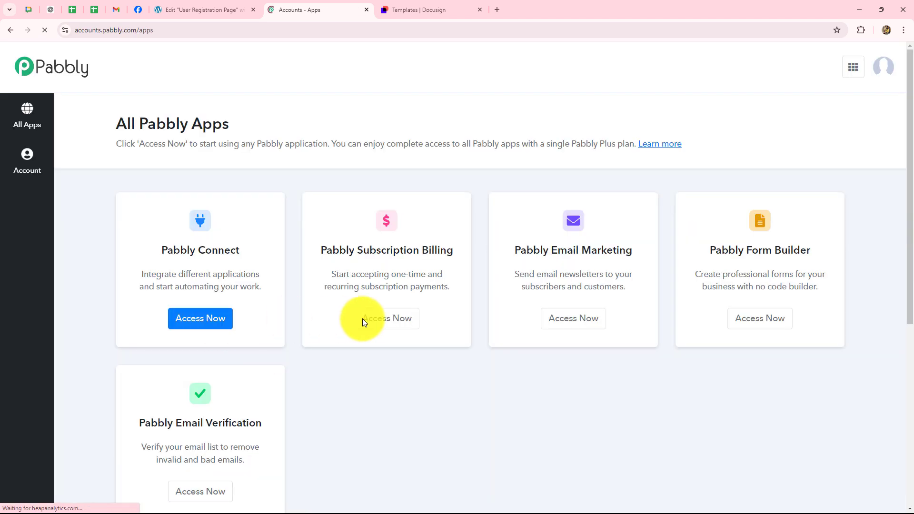
pyautogui.scroll(-2, 611, 321)
pyautogui.scroll(2, 611, 321)
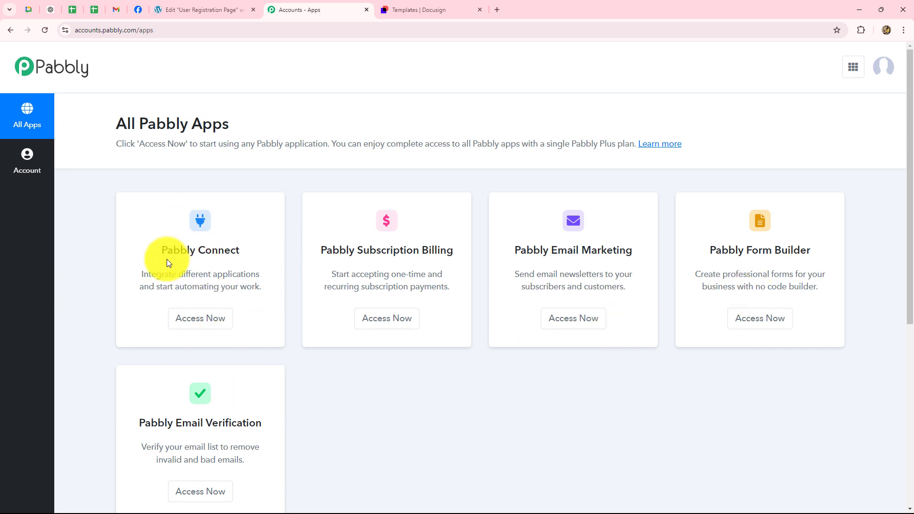
pyautogui.moveTo(168, 250); pyautogui.dragTo(239, 250)
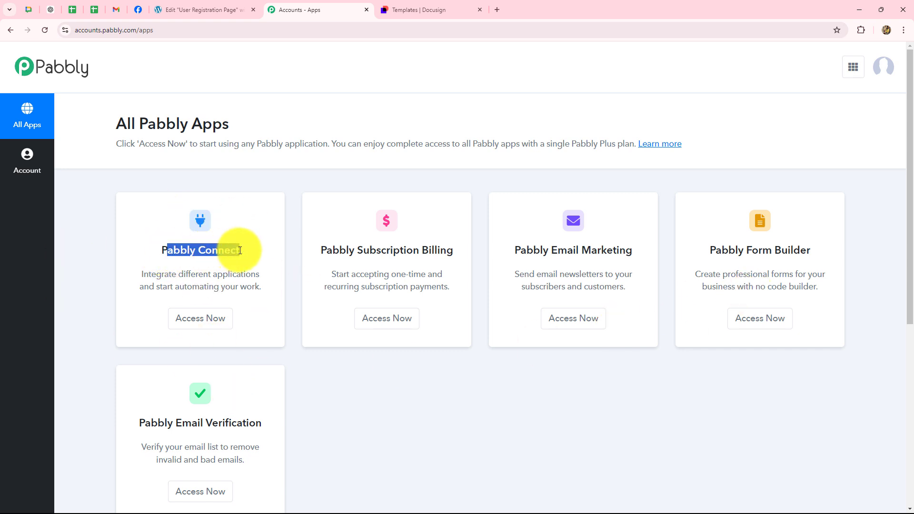
pyautogui.click(196, 328)
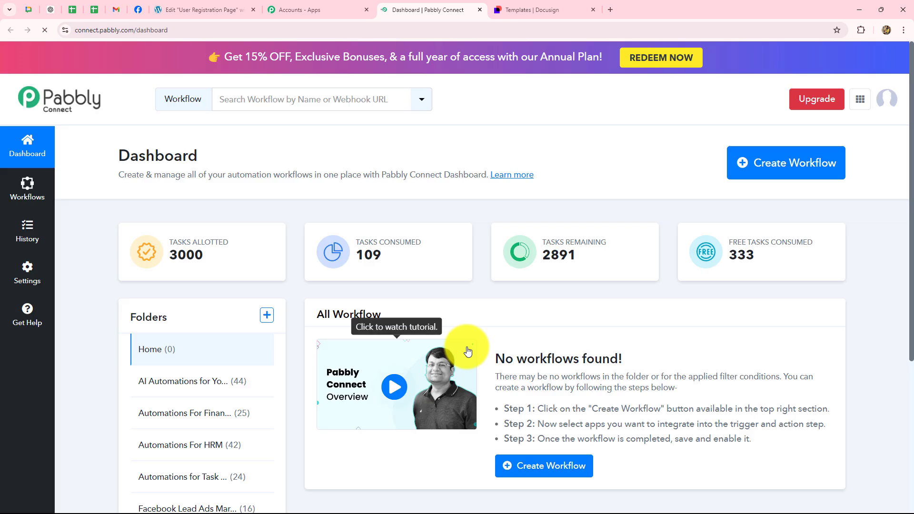
# - Start a new workflow and enter the copied name beginning "Automatically Share Documents for Signature via DocuSign on"
pyautogui.scroll(-5, 466, 346)
pyautogui.scroll(2, 467, 346)
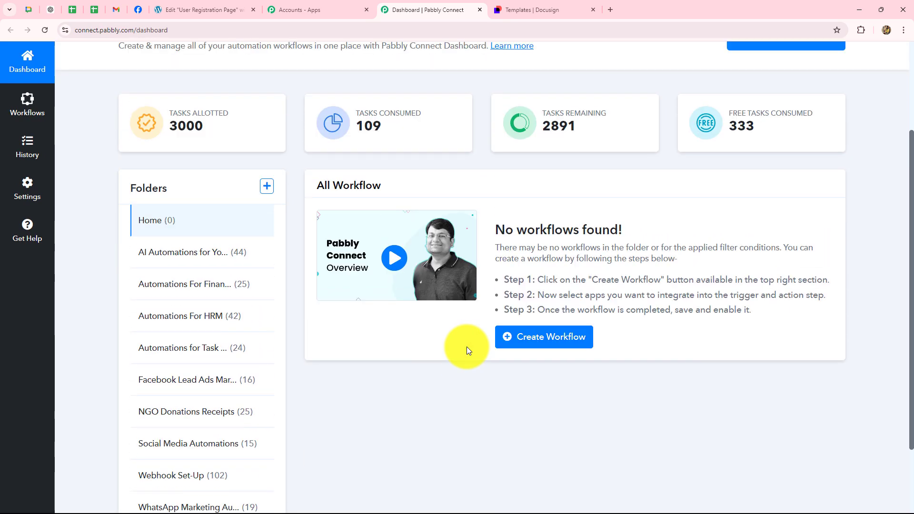
pyautogui.scroll(3, 467, 346)
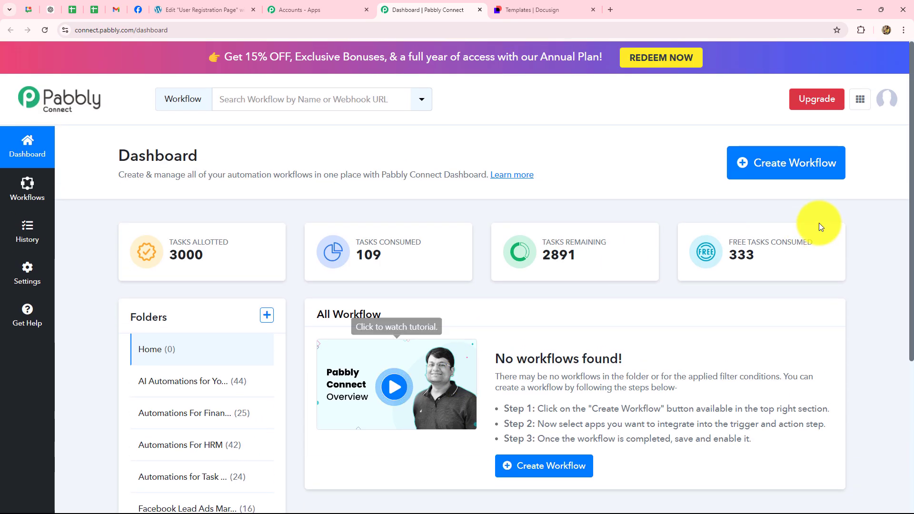
pyautogui.scroll(-3, 353, 351)
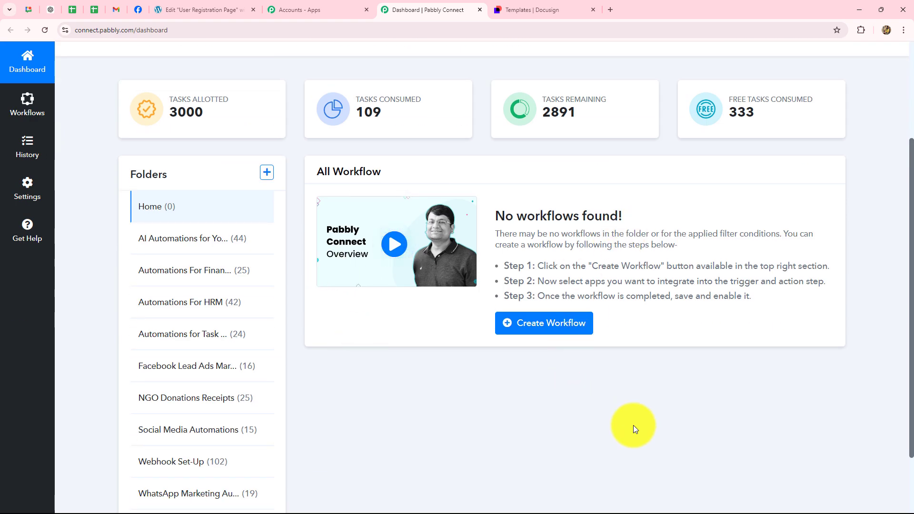
pyautogui.scroll(-2, 330, 327)
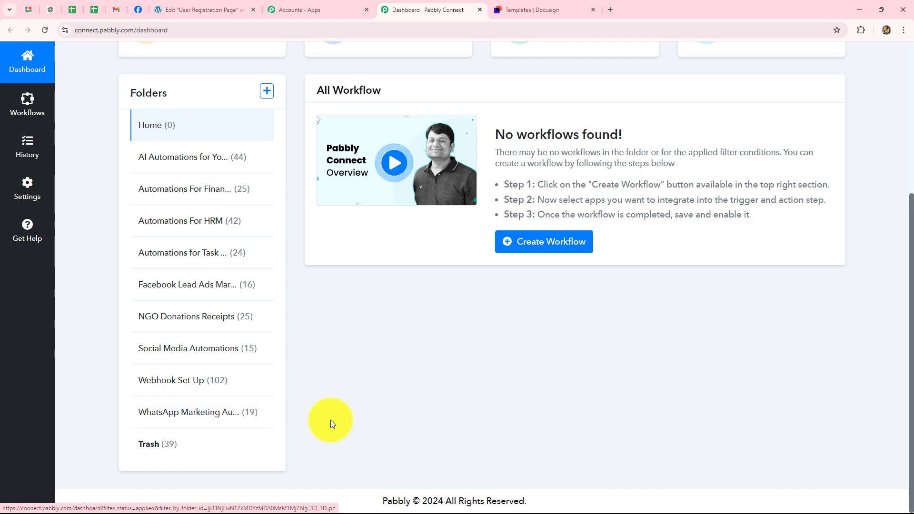
pyautogui.scroll(4, 332, 421)
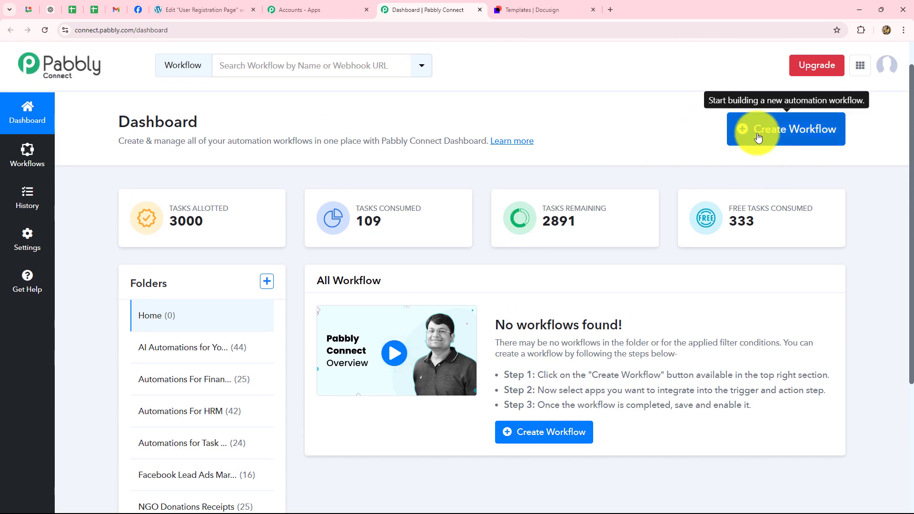
pyautogui.click(758, 138)
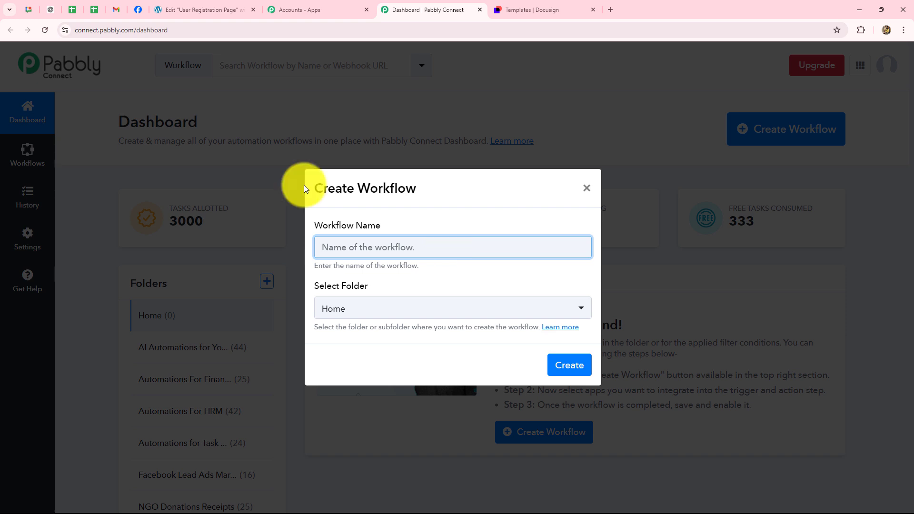
pyautogui.hotkey('ctrl', 'v')
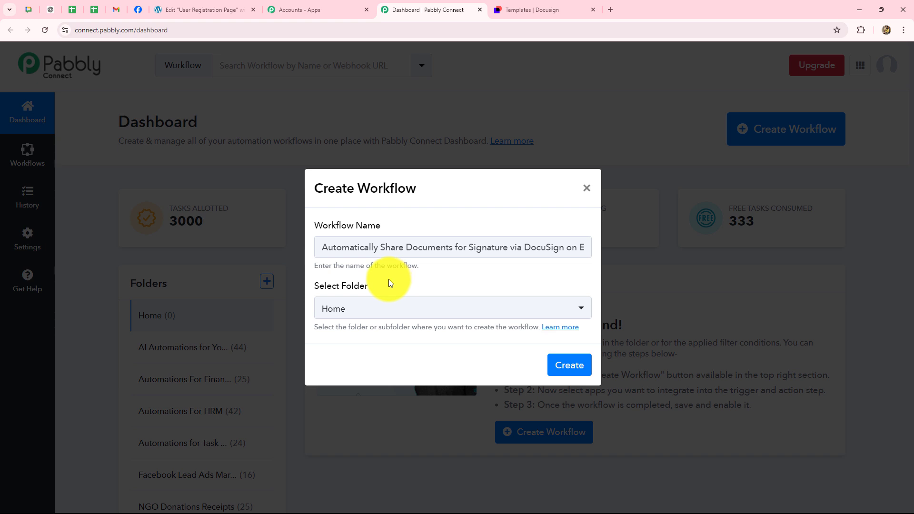
# - Assign the new workflow to the Automations for Task Management folder and create it
pyautogui.click(387, 308)
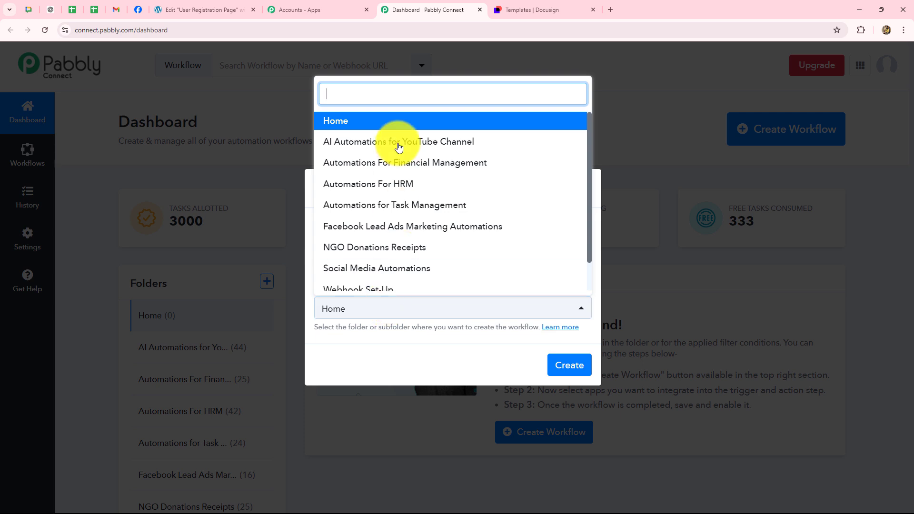
pyautogui.scroll(-1, 381, 276)
pyautogui.scroll(1, 383, 285)
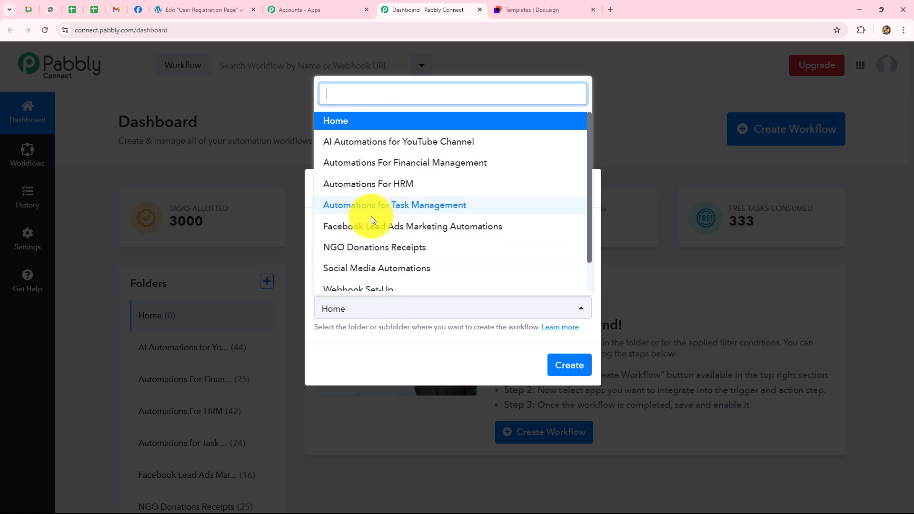
pyautogui.click(395, 205)
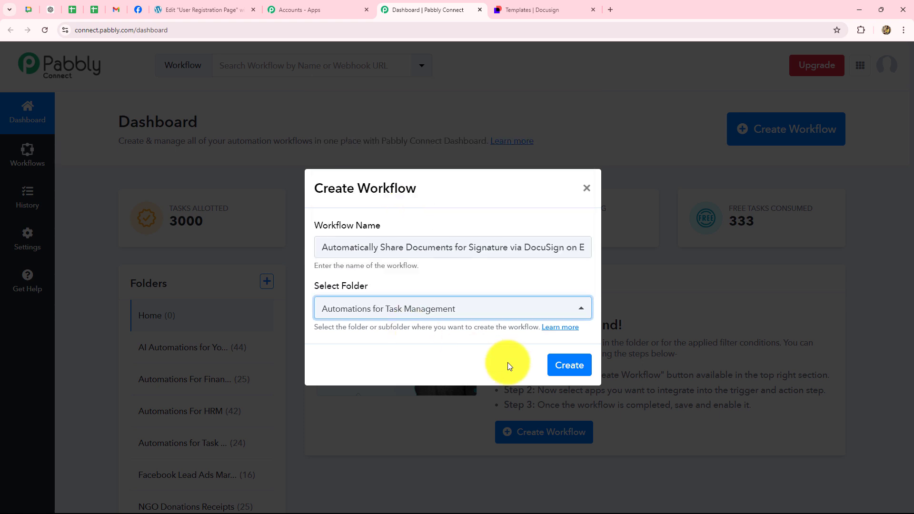
pyautogui.click(569, 369)
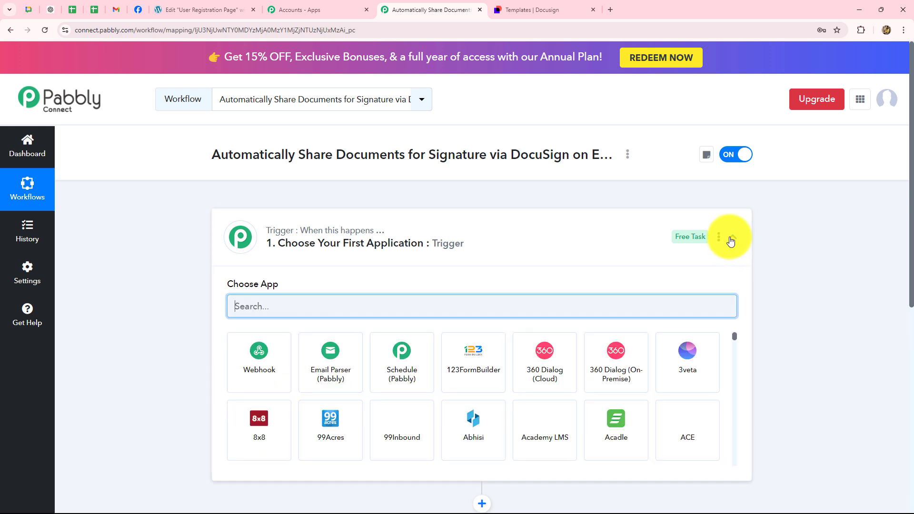
# - Collapse the trigger step, review the Elementor form and the Docusign templates, and return to the Pabbly Connect workflow
pyautogui.click(731, 239)
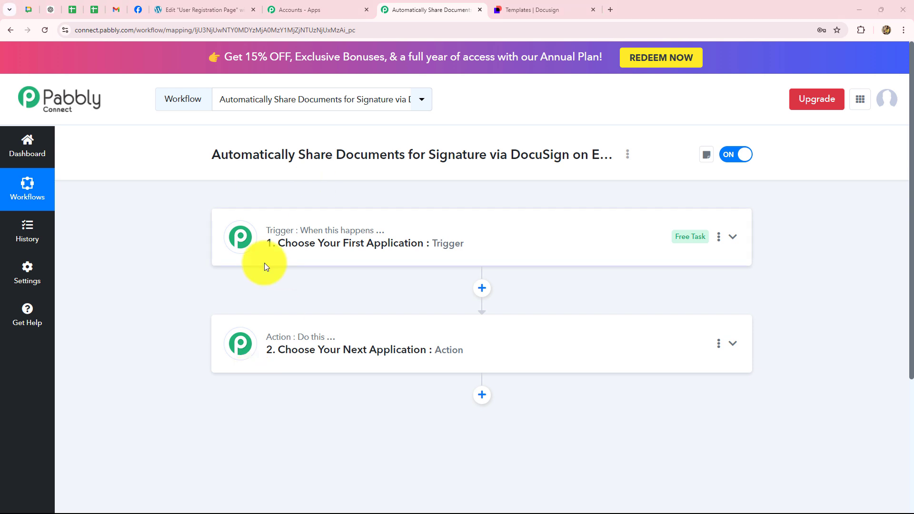
pyautogui.click(196, 9)
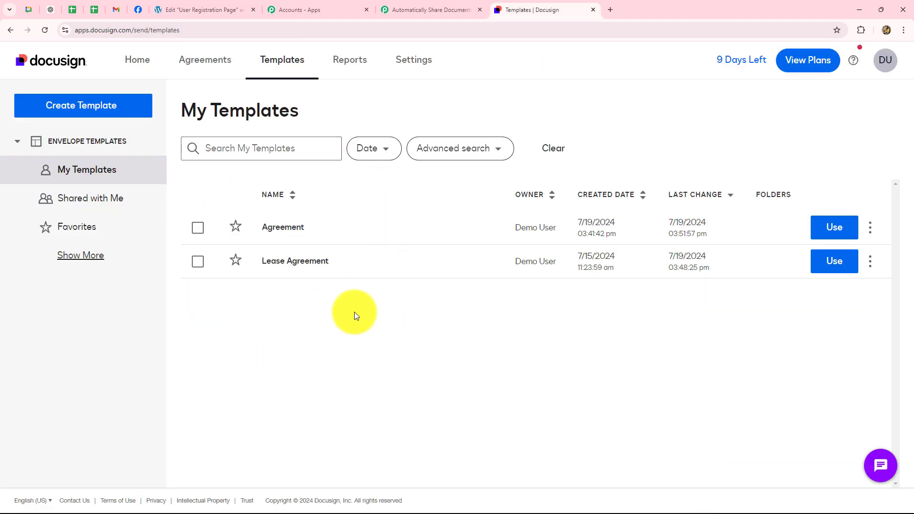
pyautogui.click(420, 7)
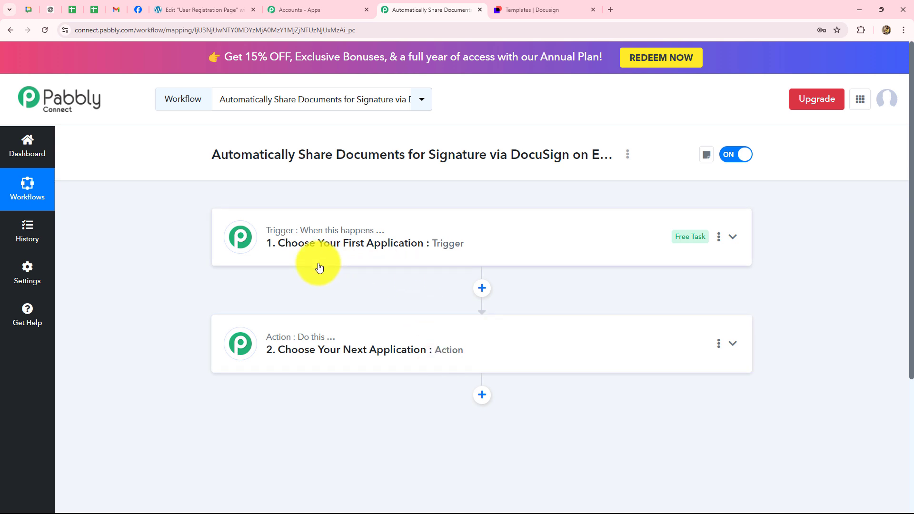
# - Set the workflow's trigger to the Elementor app with the New Form Submission event
pyautogui.click(303, 238)
pyautogui.click(262, 307)
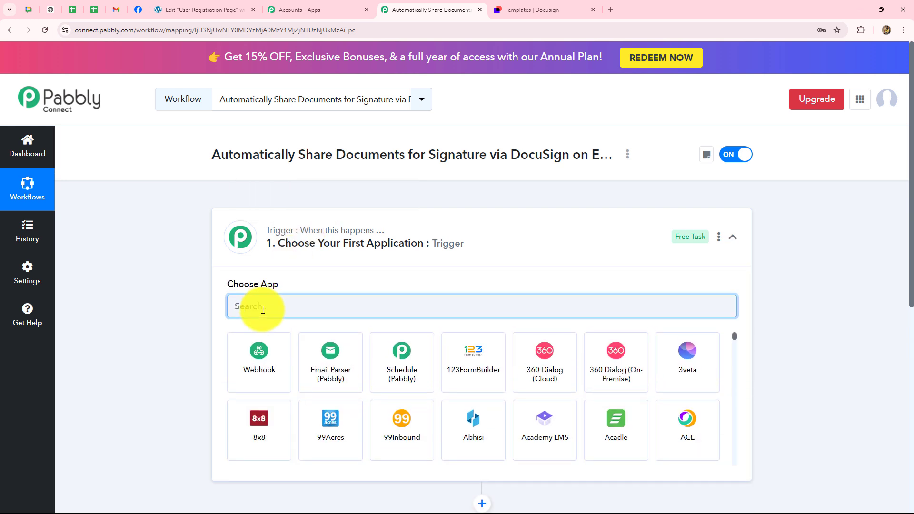
pyautogui.write('Ele')
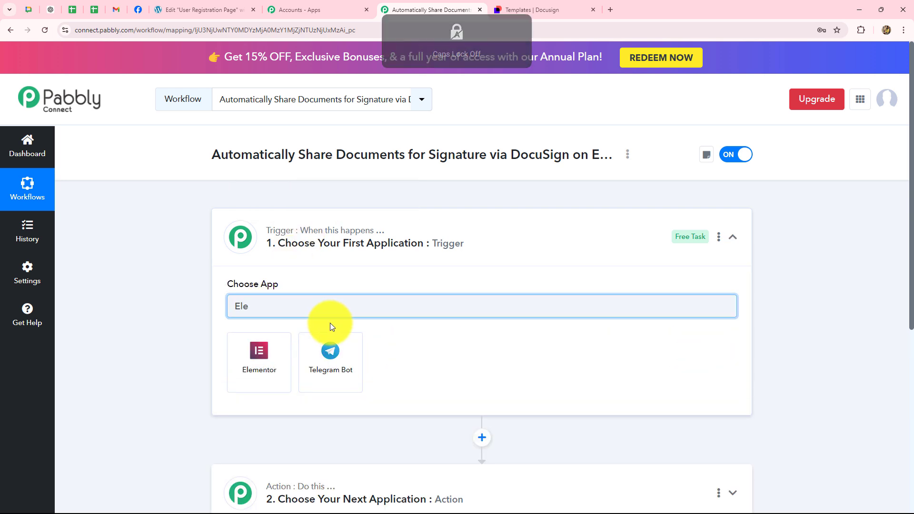
pyautogui.click(254, 365)
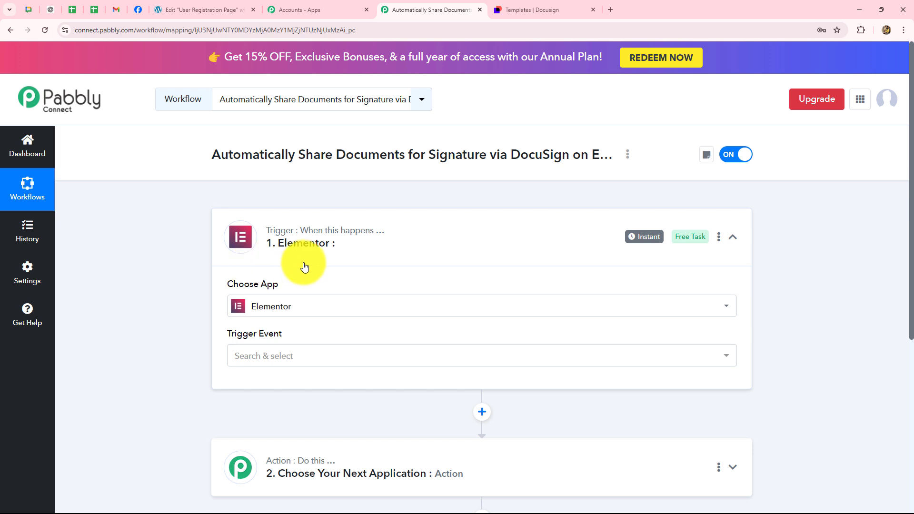
pyautogui.scroll(-3, 300, 266)
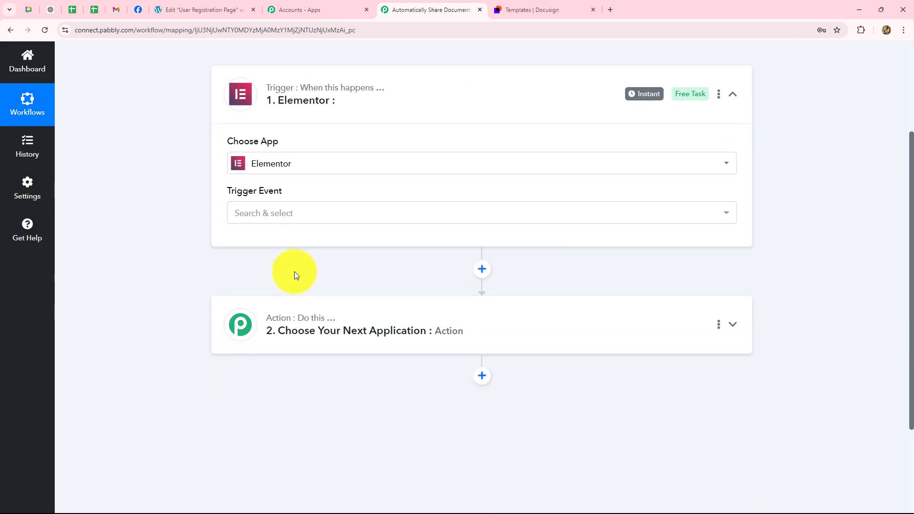
pyautogui.click(265, 216)
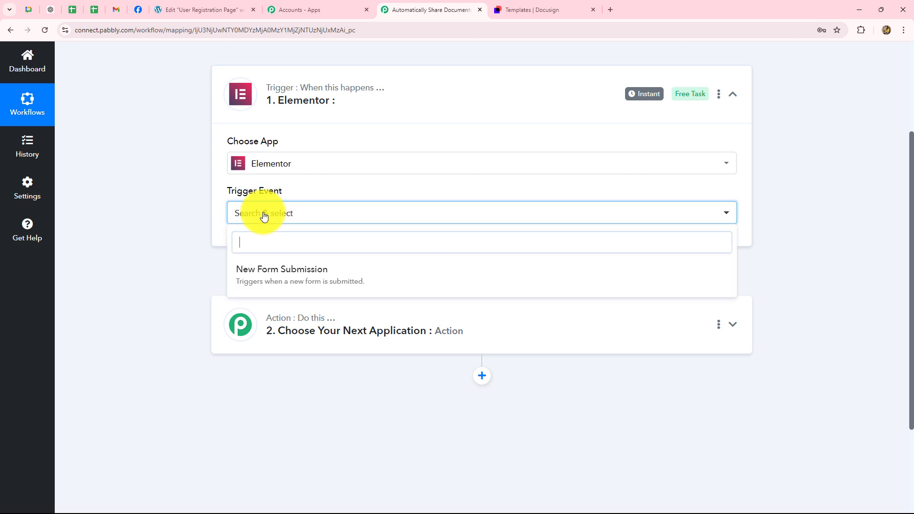
pyautogui.click(274, 280)
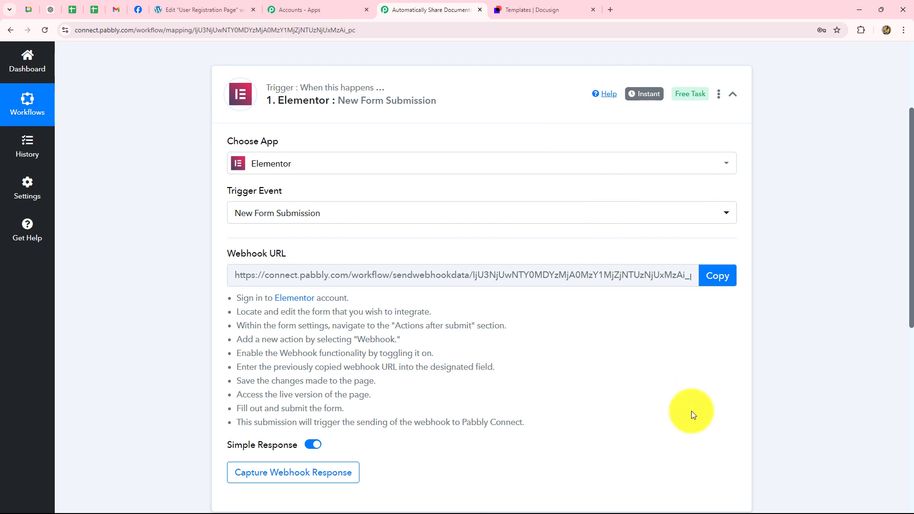
# - Read through the Elementor webhook setup instructions and copy the trigger's webhook URL
pyautogui.scroll(-2, 256, 236)
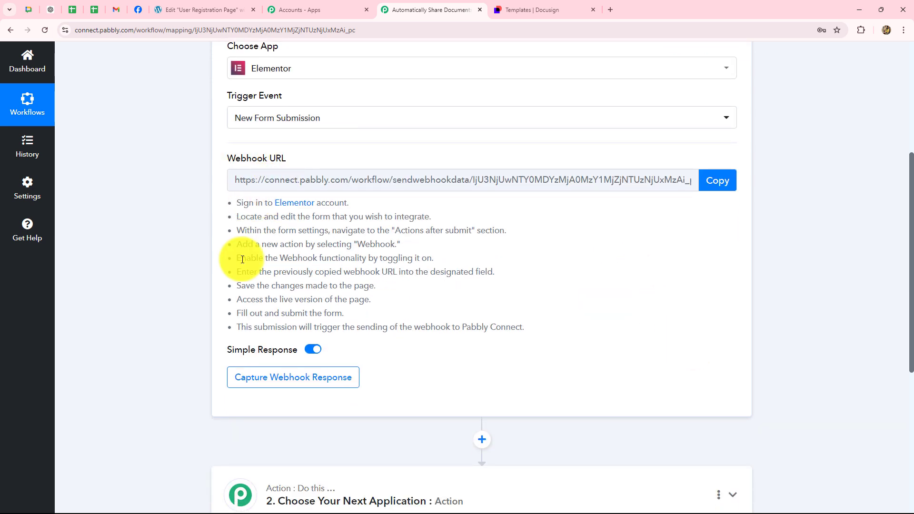
pyautogui.moveTo(236, 203); pyautogui.dragTo(584, 323)
pyautogui.click(583, 323)
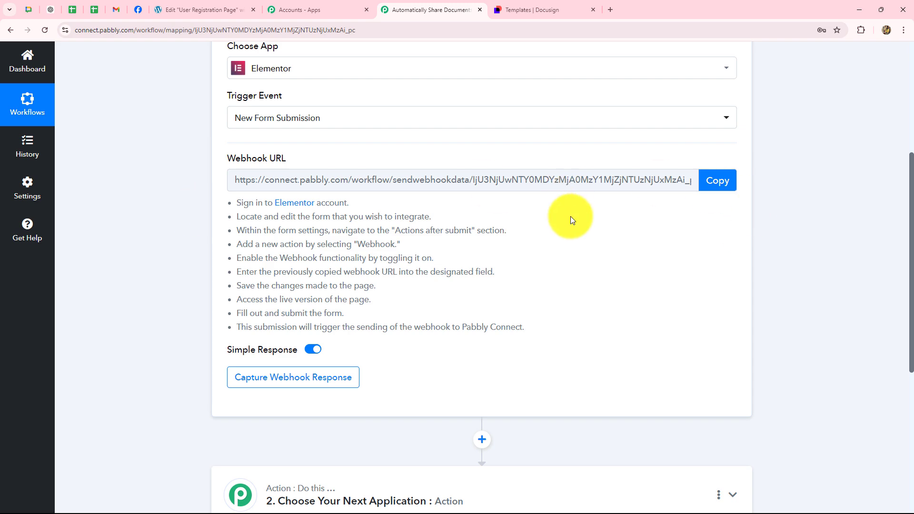
pyautogui.scroll(2, 567, 244)
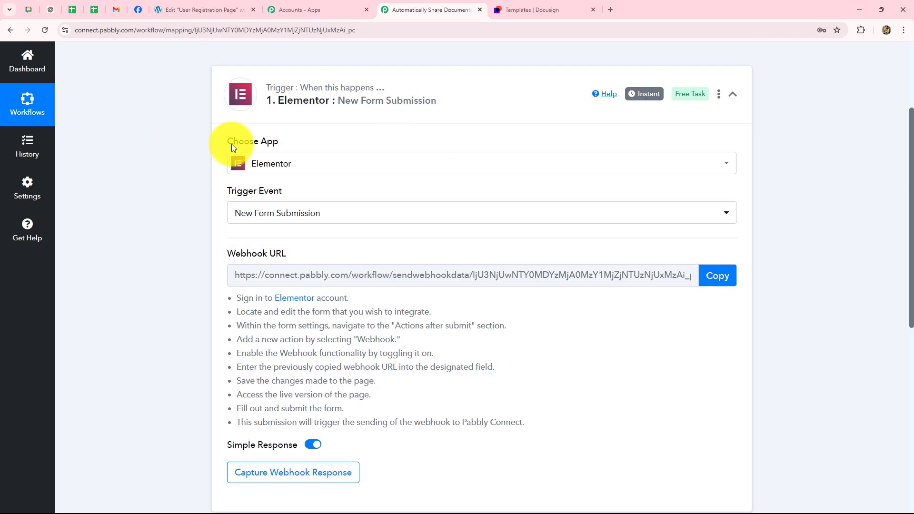
pyautogui.scroll(-1, 200, 198)
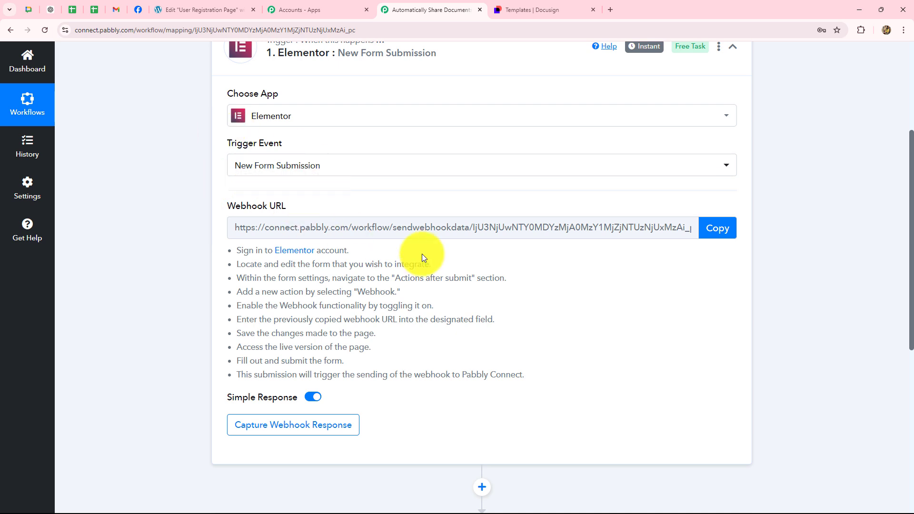
pyautogui.click(704, 239)
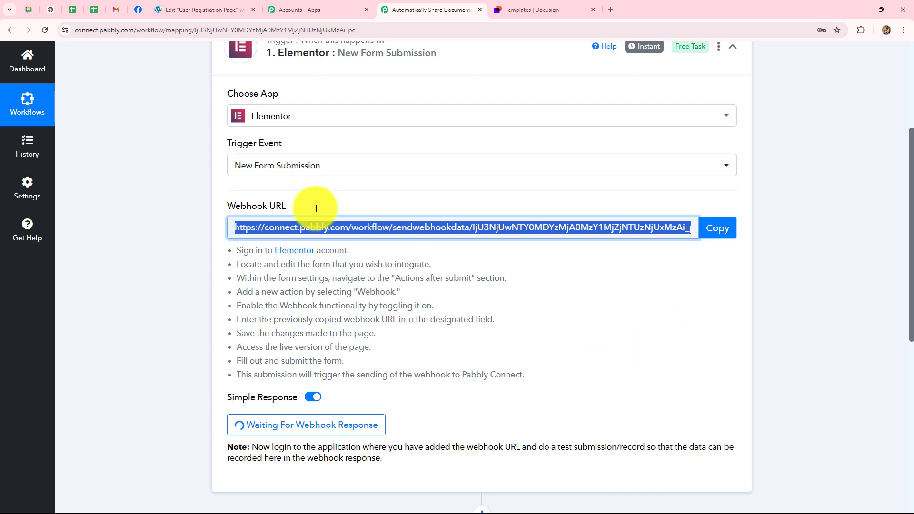
# - Switch to the Elementor editor and add Webhook to the form's actions after submit
pyautogui.click(193, 9)
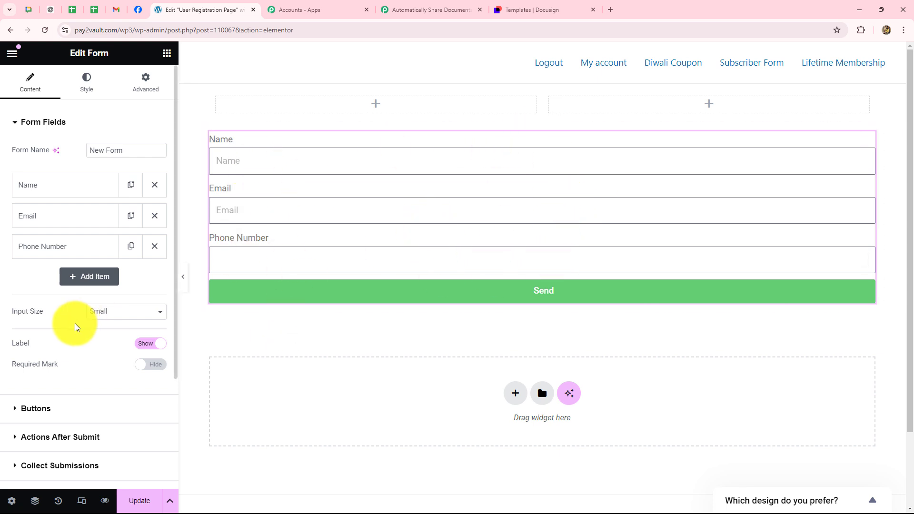
pyautogui.scroll(-2, 72, 328)
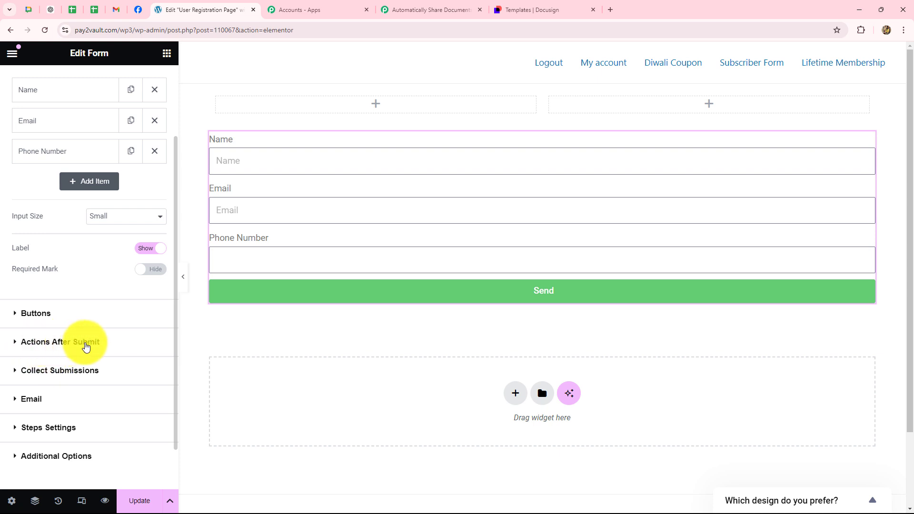
pyautogui.click(86, 345)
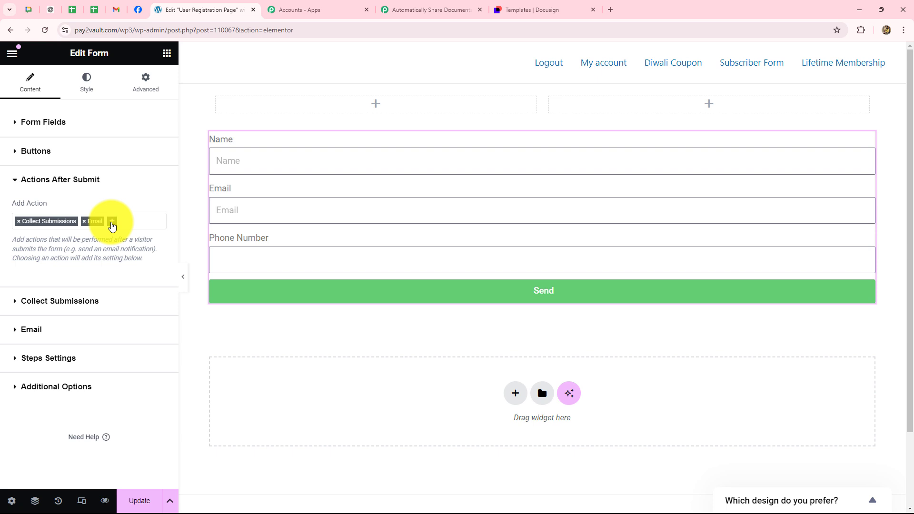
pyautogui.click(112, 222)
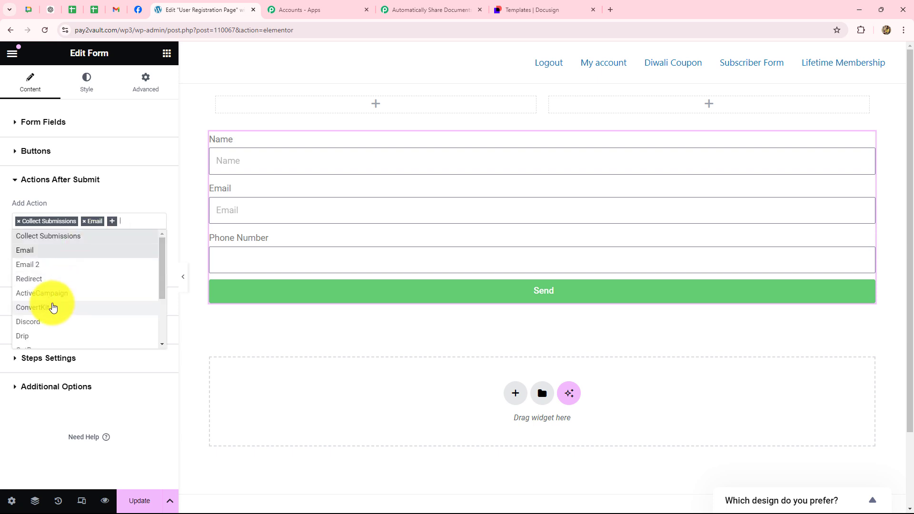
pyautogui.scroll(-1, 52, 307)
pyautogui.scroll(-3, 33, 326)
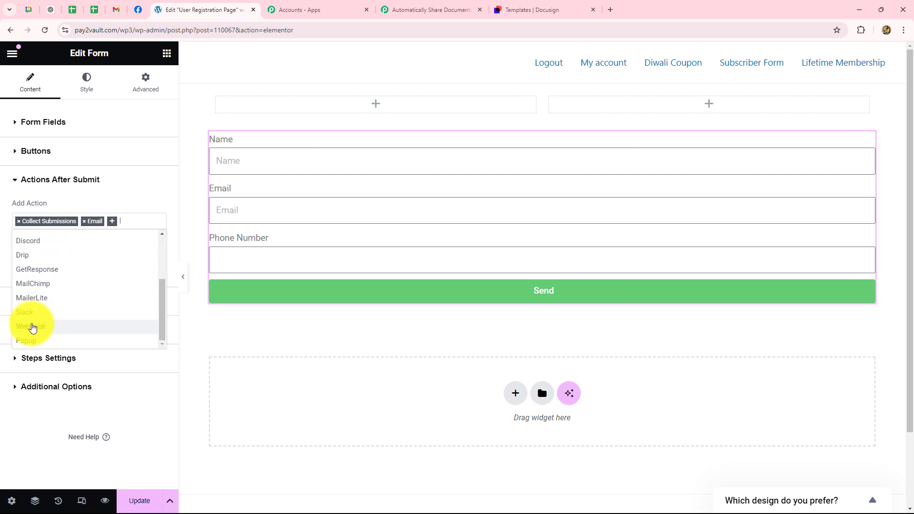
pyautogui.click(32, 327)
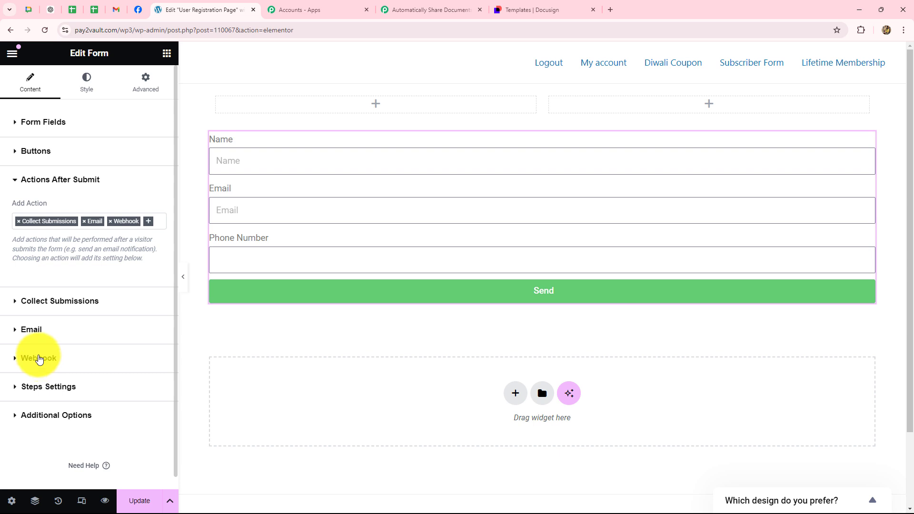
# - Paste the copied Pabbly Connect webhook URL into the form's Webhook settings and update the page
pyautogui.click(39, 359)
pyautogui.scroll(-1, 37, 352)
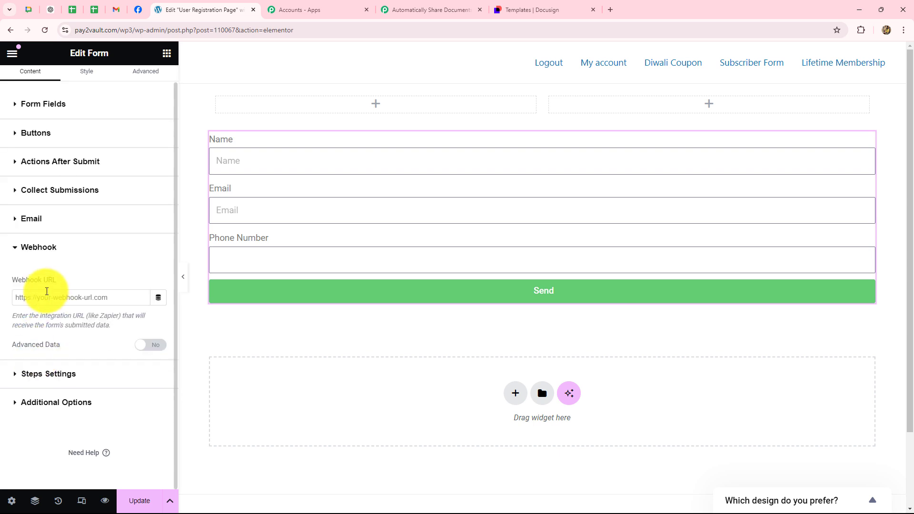
pyautogui.click(45, 295)
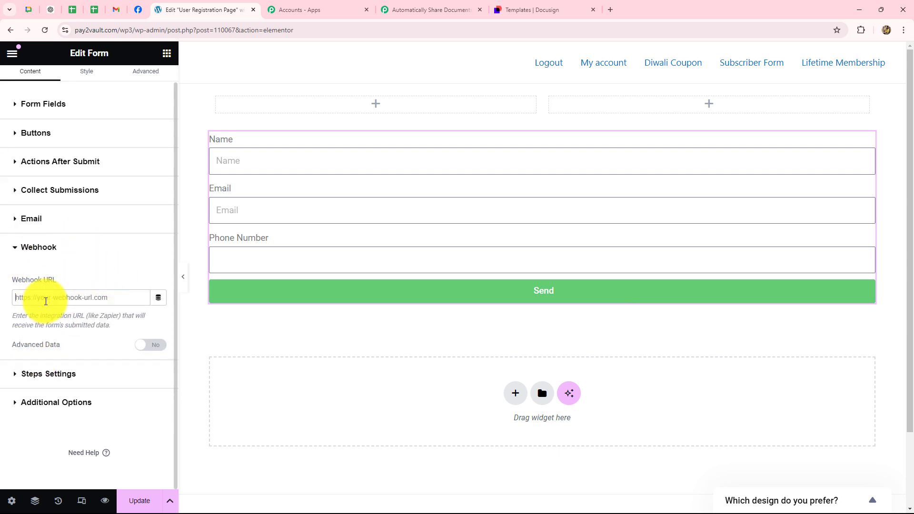
pyautogui.click(439, 8)
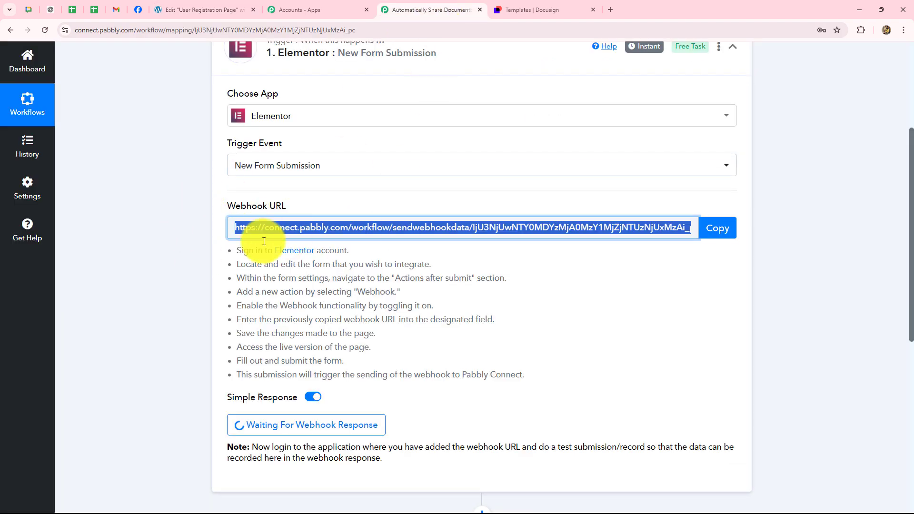
pyautogui.click(171, 9)
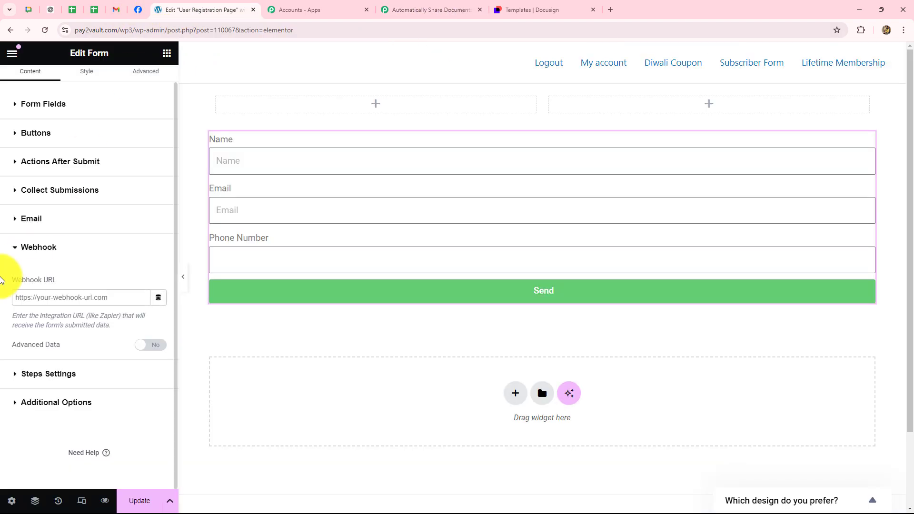
pyautogui.hotkey('ctrl', 'v')
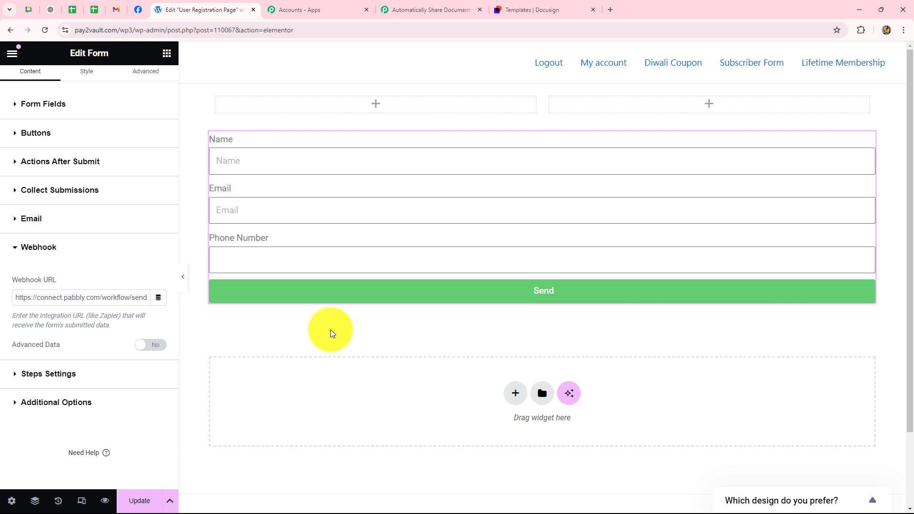
pyautogui.click(139, 500)
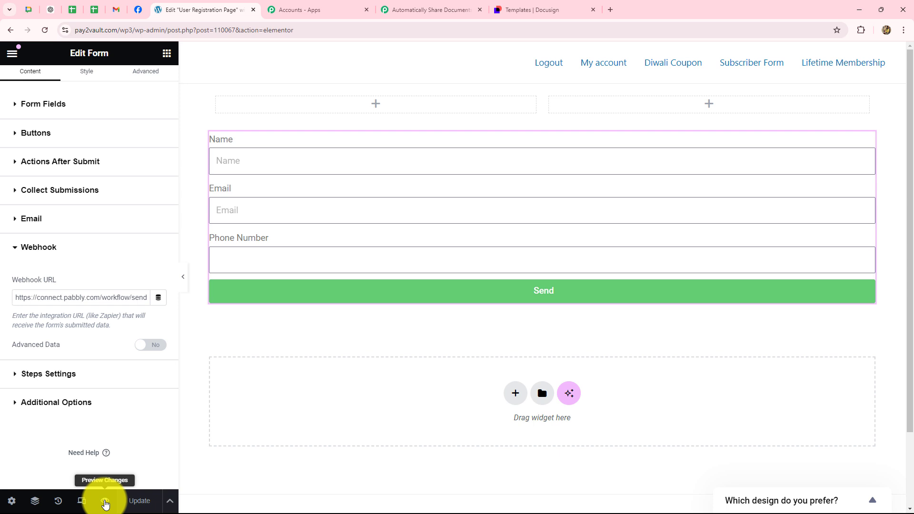
# - Open a preview of the User Registration Page and read the trigger's test-submission note in Pabbly Connect
pyautogui.click(105, 502)
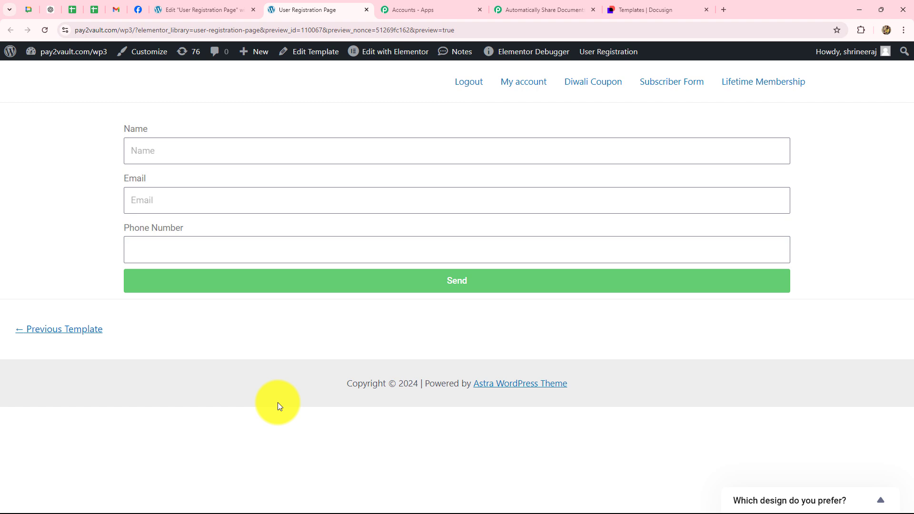
pyautogui.click(523, 11)
pyautogui.scroll(-3, 290, 445)
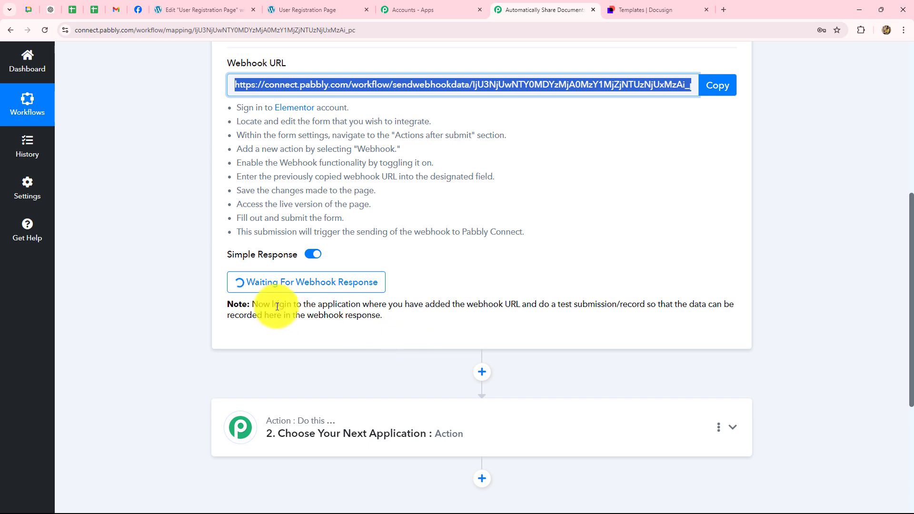
pyautogui.moveTo(251, 305); pyautogui.dragTo(415, 317)
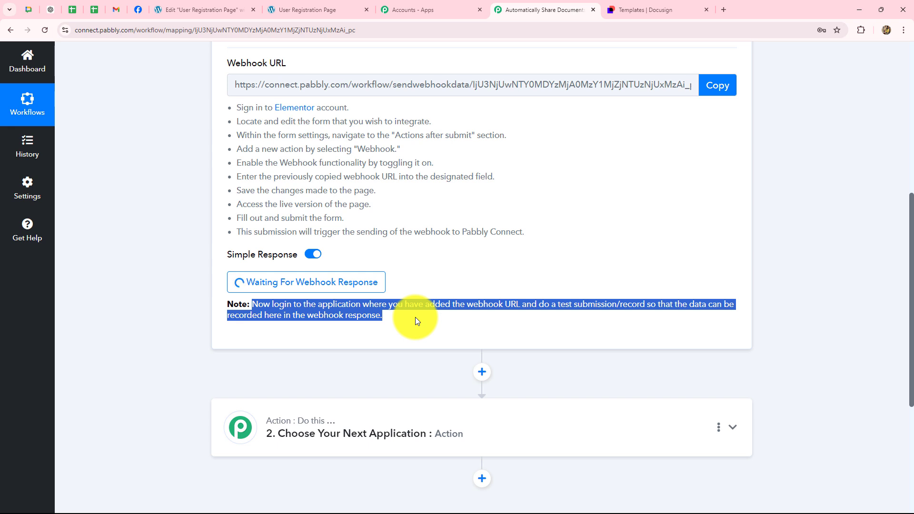
# - Fill in the previewed registration form with a test name, email address and phone number, and submit it
pyautogui.click(301, 3)
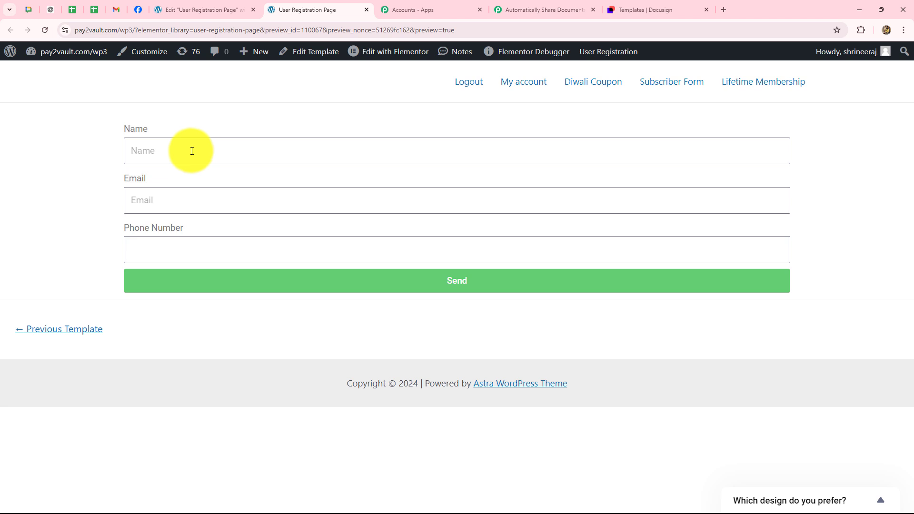
pyautogui.click(138, 152)
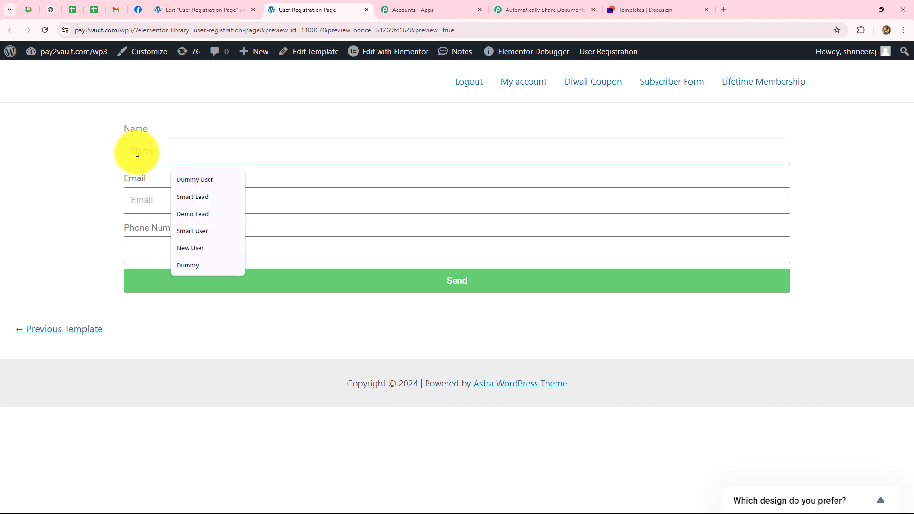
pyautogui.click(184, 180)
pyautogui.click(158, 199)
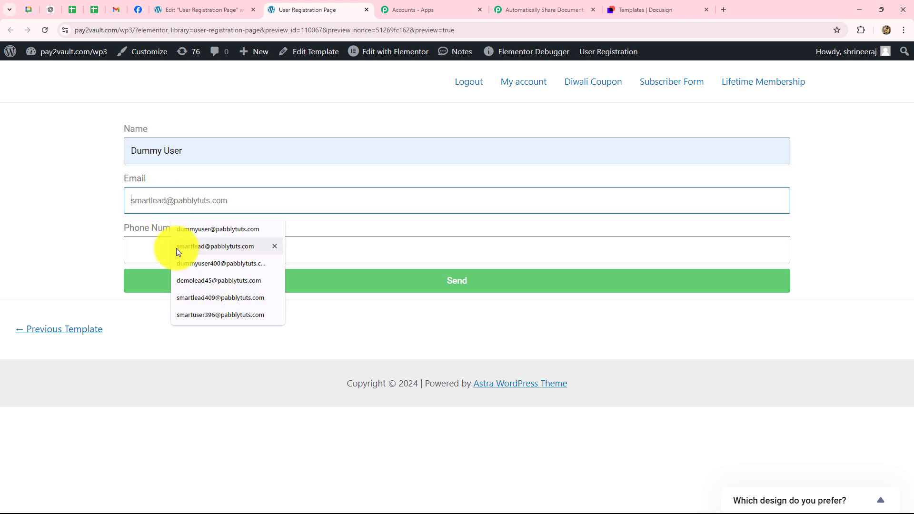
pyautogui.click(177, 246)
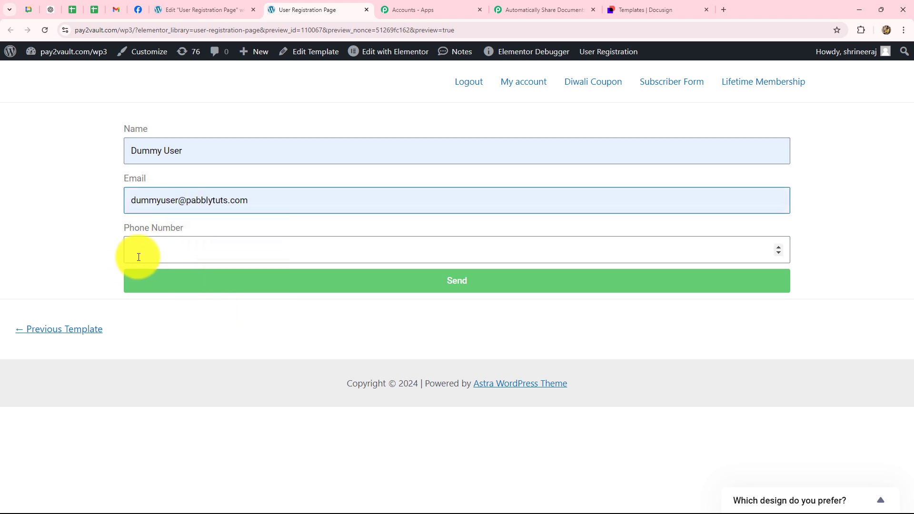
pyautogui.click(139, 256)
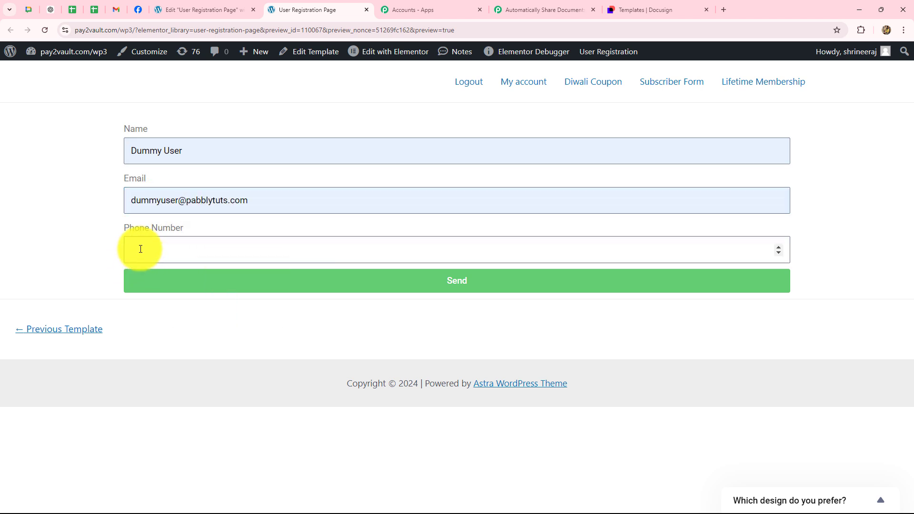
pyautogui.hotkey('ctrl', 'v')
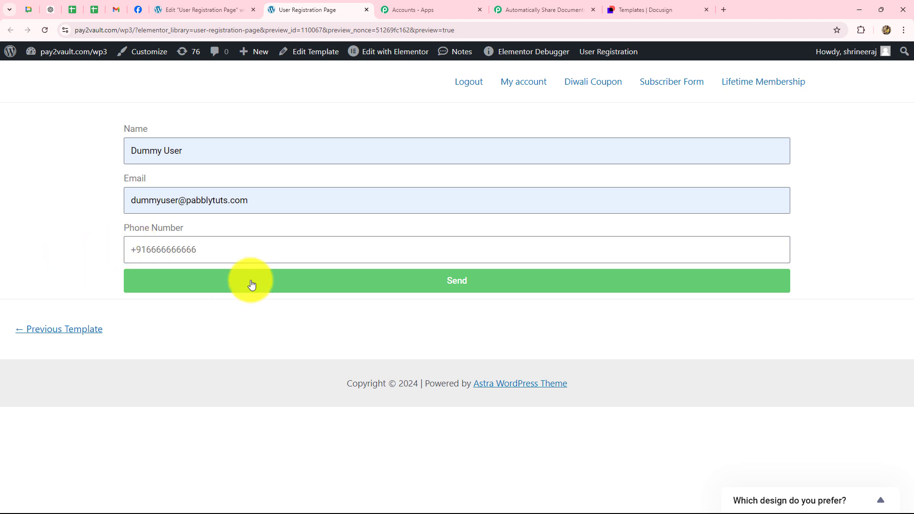
pyautogui.click(588, 284)
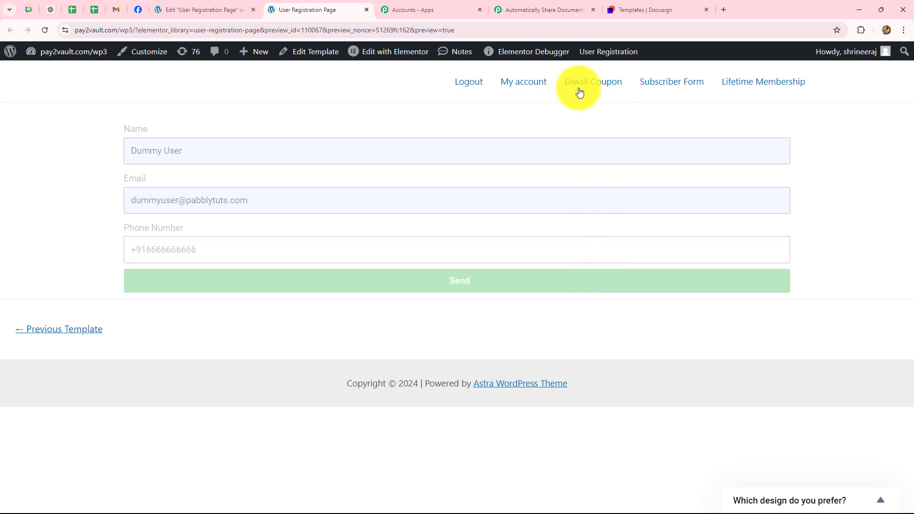
# - Return to the Pabbly Connect workflow and examine the captured webhook response against the submitted form details
pyautogui.click(533, 5)
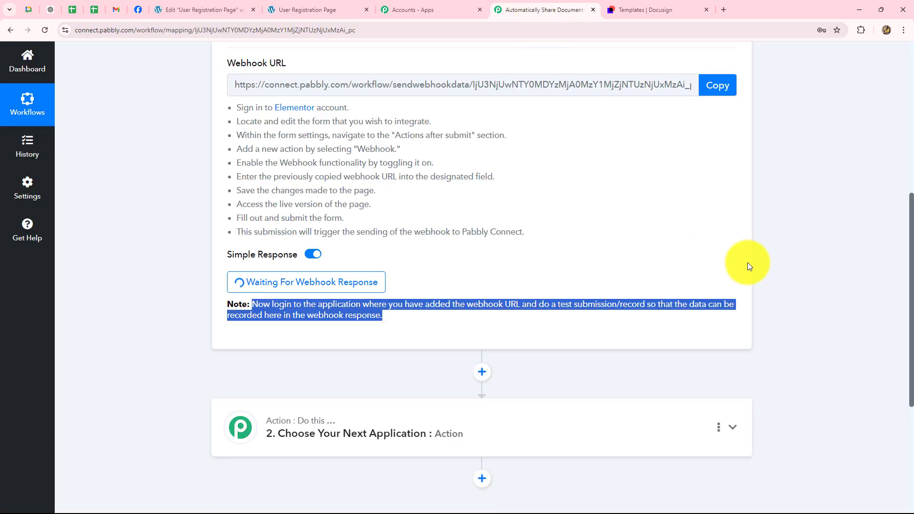
pyautogui.scroll(-3, 748, 264)
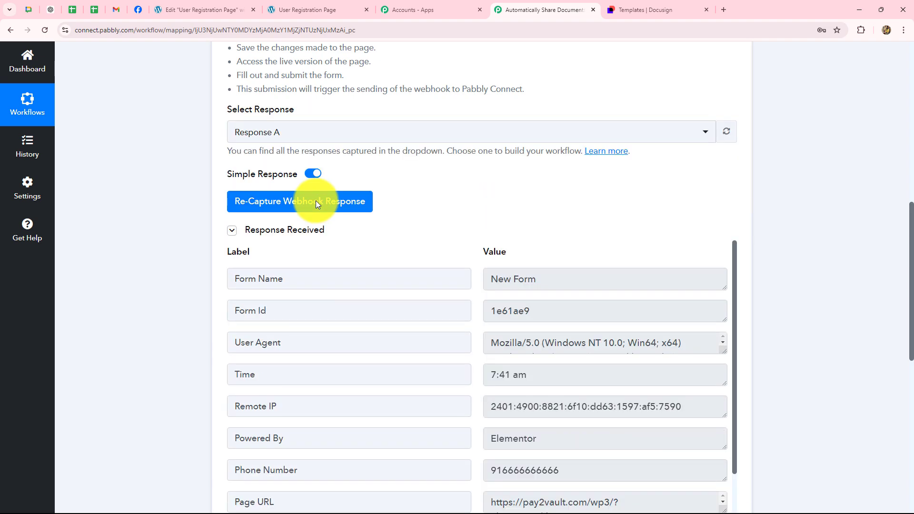
pyautogui.scroll(-3, 898, 299)
pyautogui.scroll(2, 510, 290)
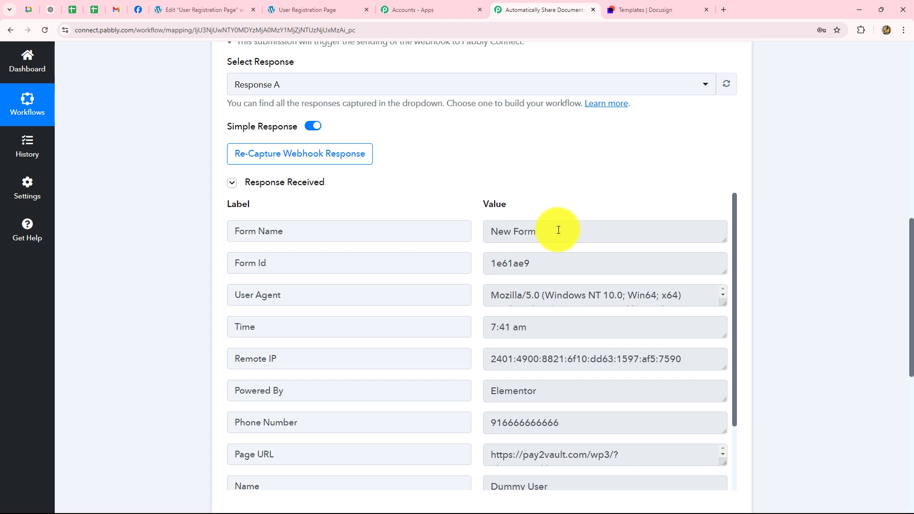
pyautogui.moveTo(556, 235); pyautogui.dragTo(472, 255)
pyautogui.moveTo(605, 261); pyautogui.dragTo(466, 259)
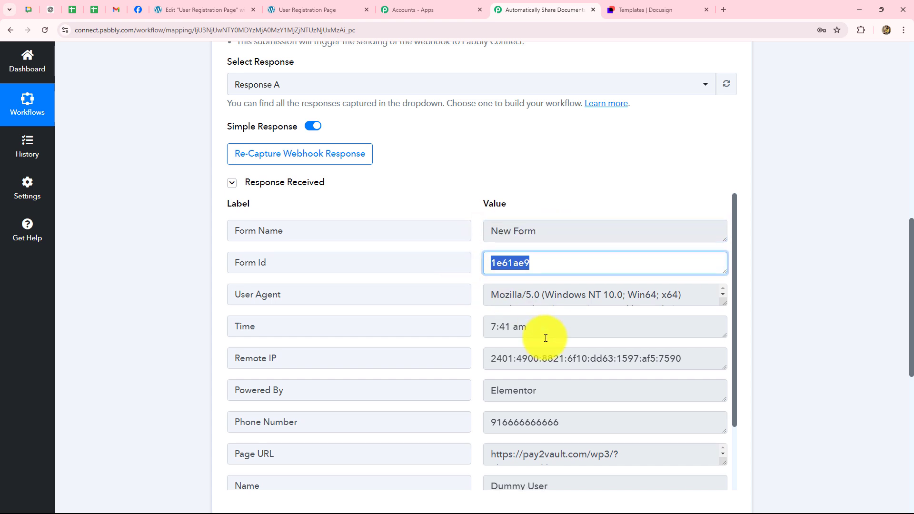
pyautogui.scroll(-2, 547, 341)
pyautogui.moveTo(555, 243); pyautogui.dragTo(458, 246)
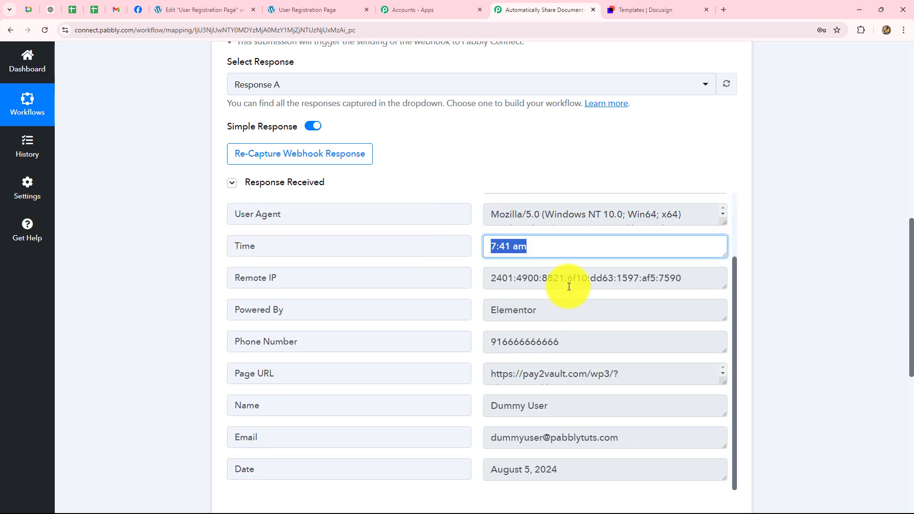
pyautogui.scroll(-1, 497, 325)
pyautogui.scroll(-1, 552, 259)
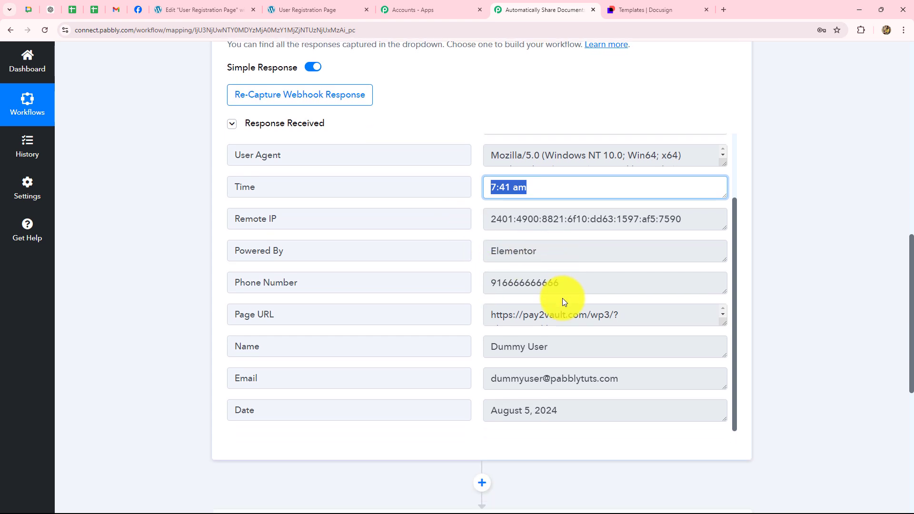
pyautogui.moveTo(578, 249); pyautogui.dragTo(460, 255)
pyautogui.moveTo(639, 307); pyautogui.dragTo(431, 315)
pyautogui.click(614, 357)
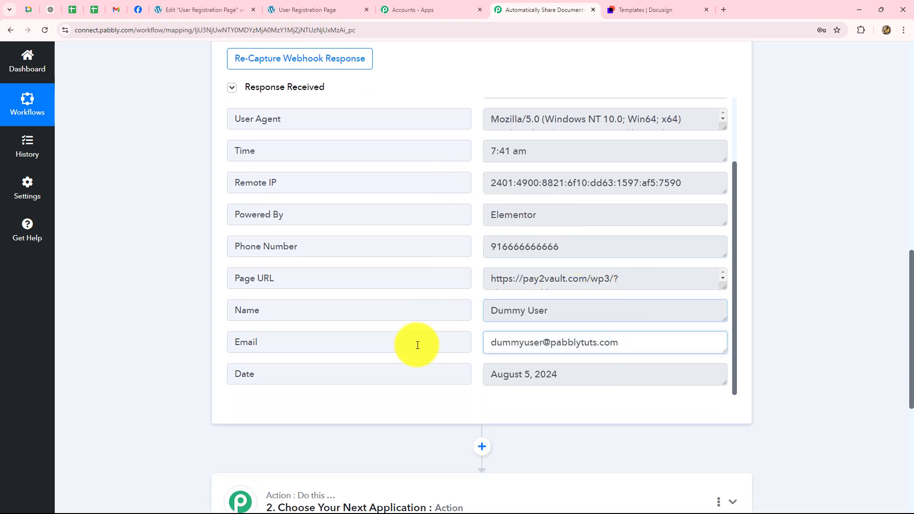
pyautogui.click(572, 374)
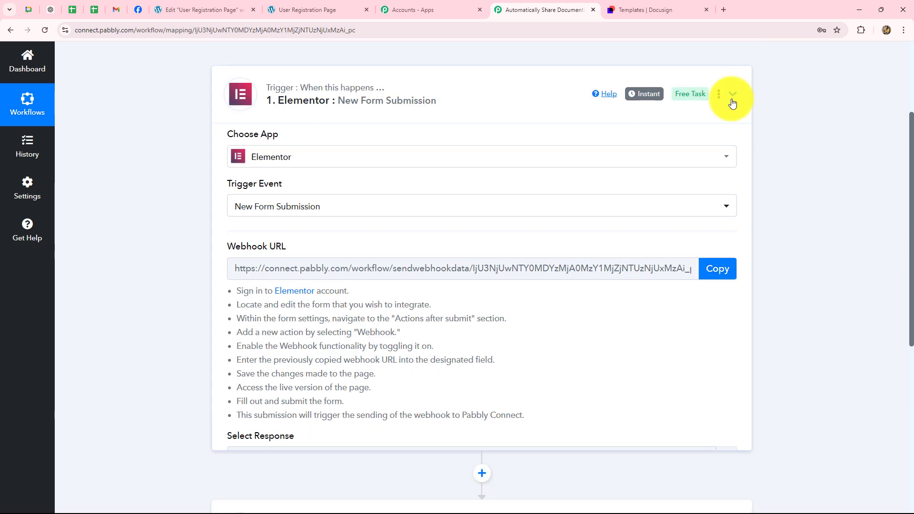
# - Collapse the Elementor trigger step and review the list of templates in Docusign
pyautogui.click(731, 99)
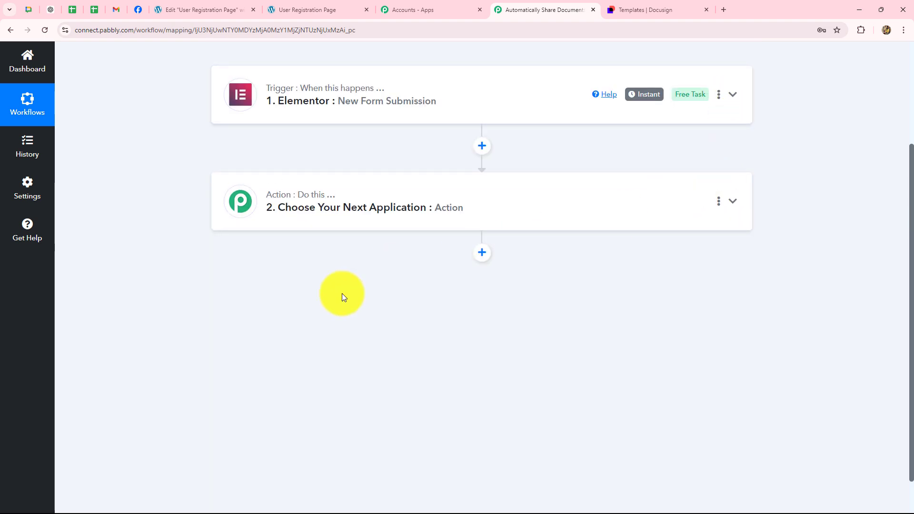
pyautogui.scroll(3, 342, 293)
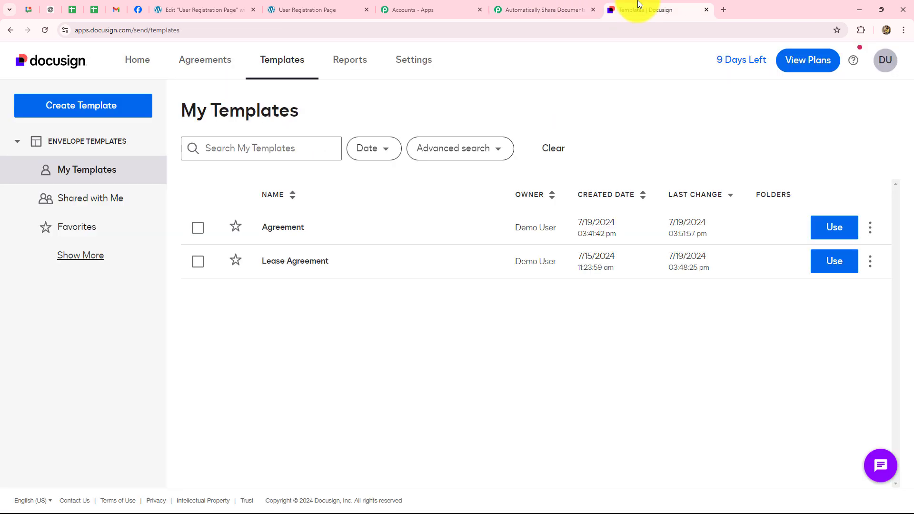
pyautogui.click(635, 9)
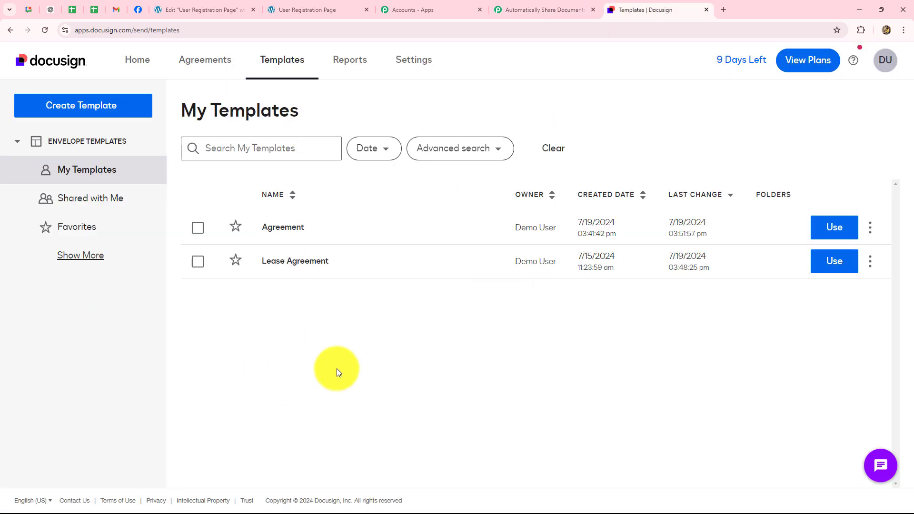
# - Return to the Pabbly Connect workflow and set the second step to Docusign with the Create Signature Request action event
pyautogui.click(511, 9)
pyautogui.click(280, 351)
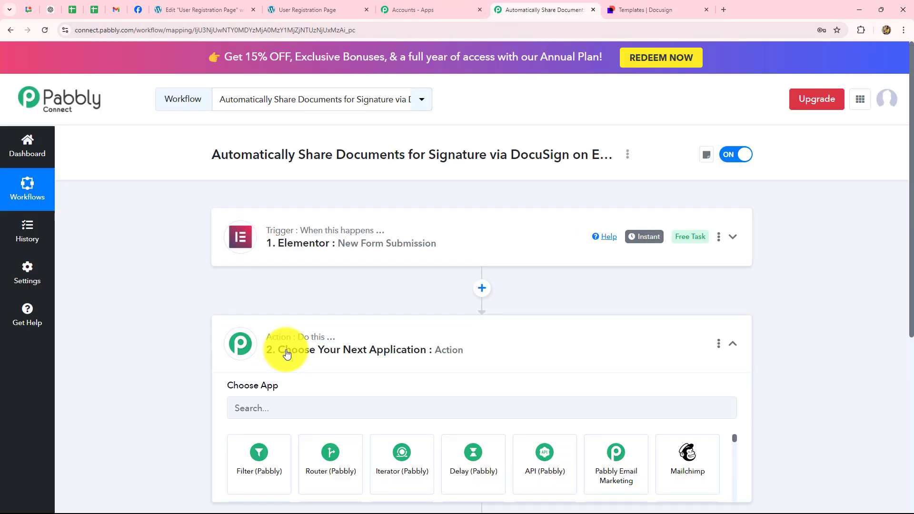
pyautogui.scroll(-5, 285, 351)
pyautogui.click(250, 253)
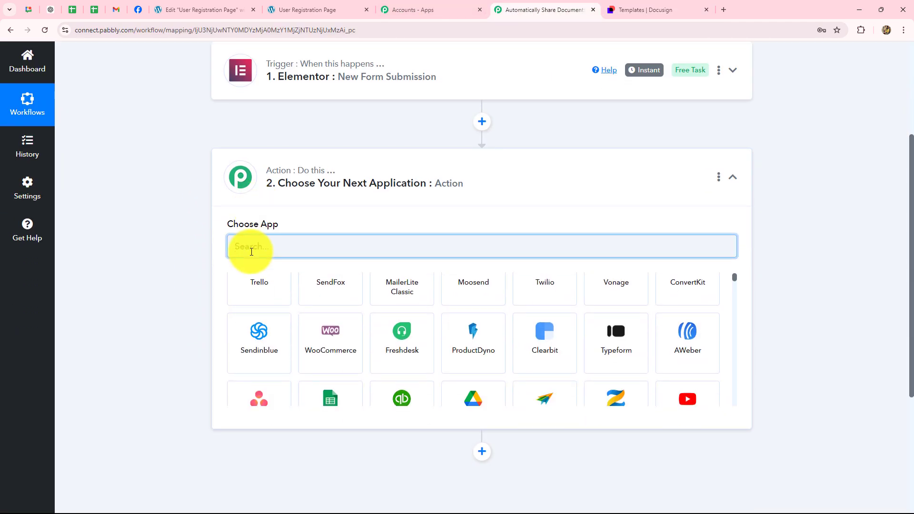
pyautogui.write('D')
pyautogui.press('capslock')
pyautogui.write('oc')
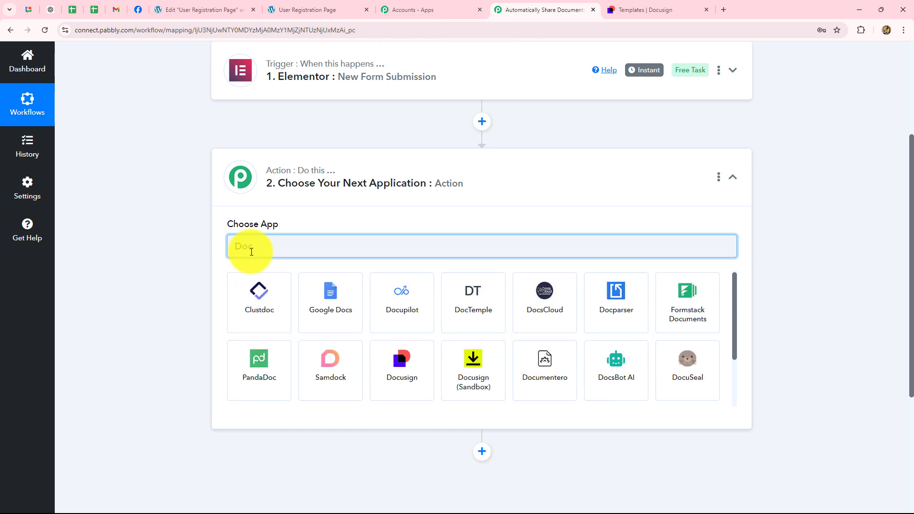
pyautogui.click(402, 356)
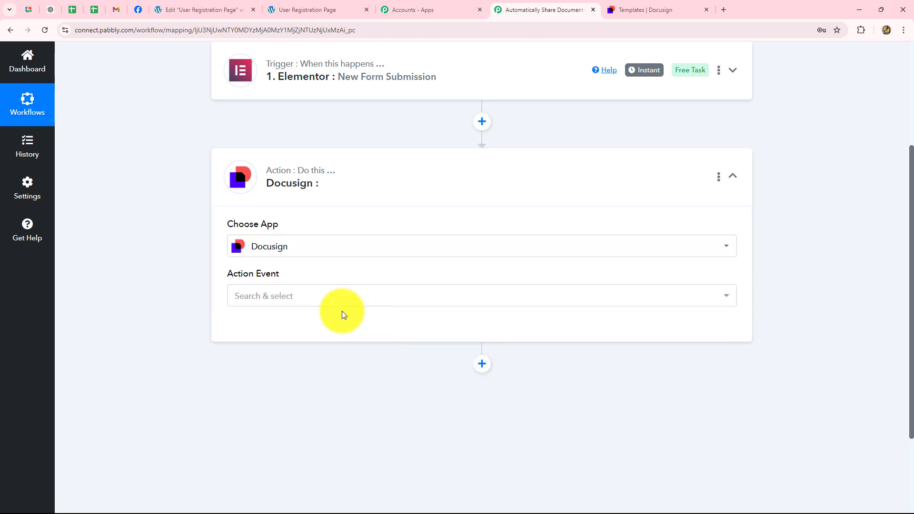
pyautogui.click(312, 294)
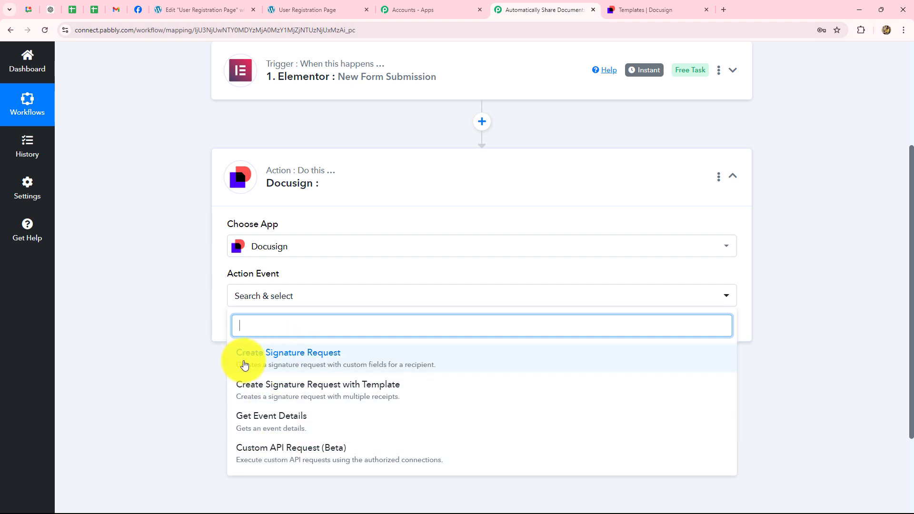
pyautogui.click(294, 360)
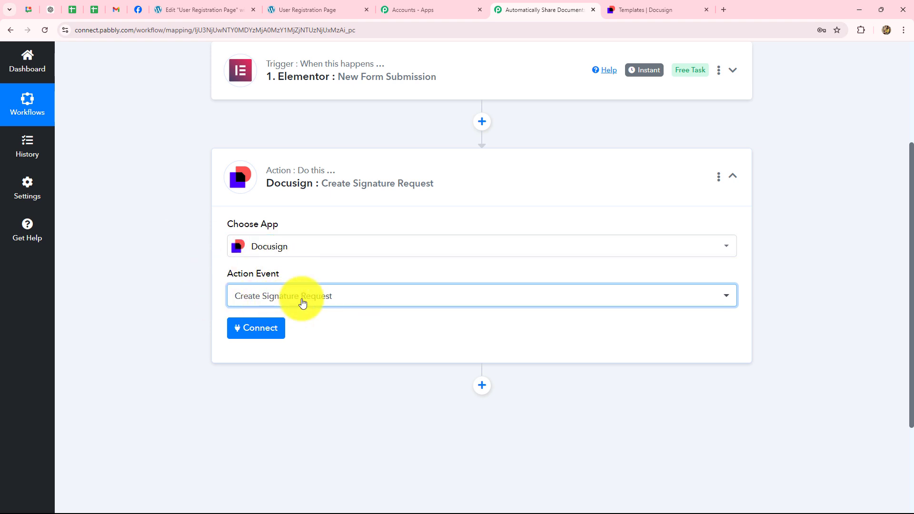
# - Connect the action step to the Docusign account through a new connection
pyautogui.click(255, 329)
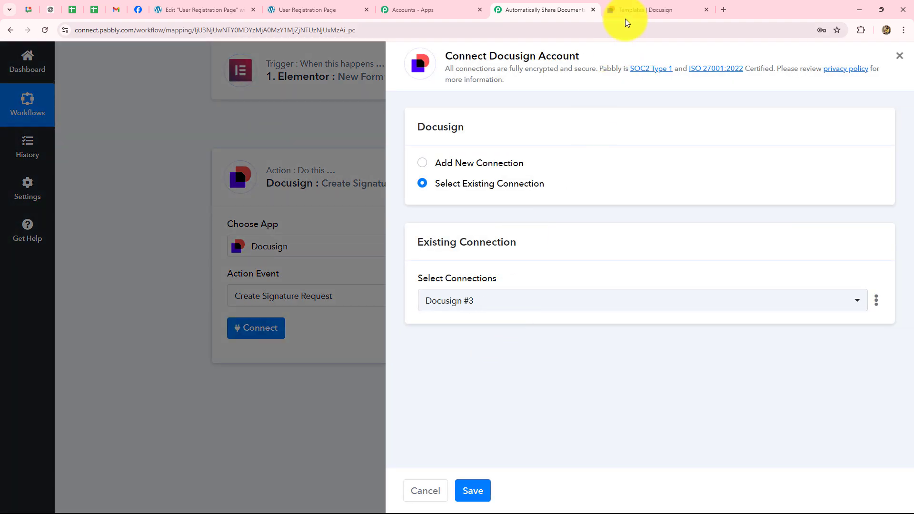
pyautogui.click(625, 16)
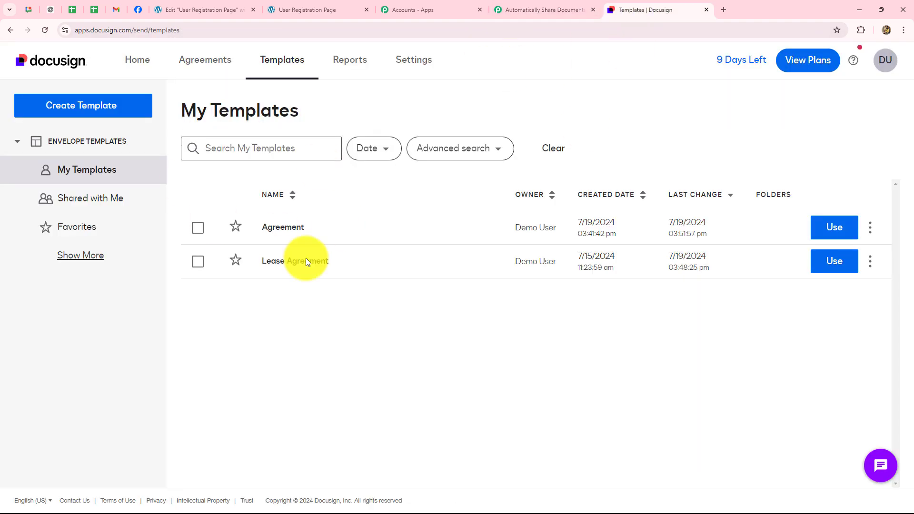
pyautogui.click(518, 9)
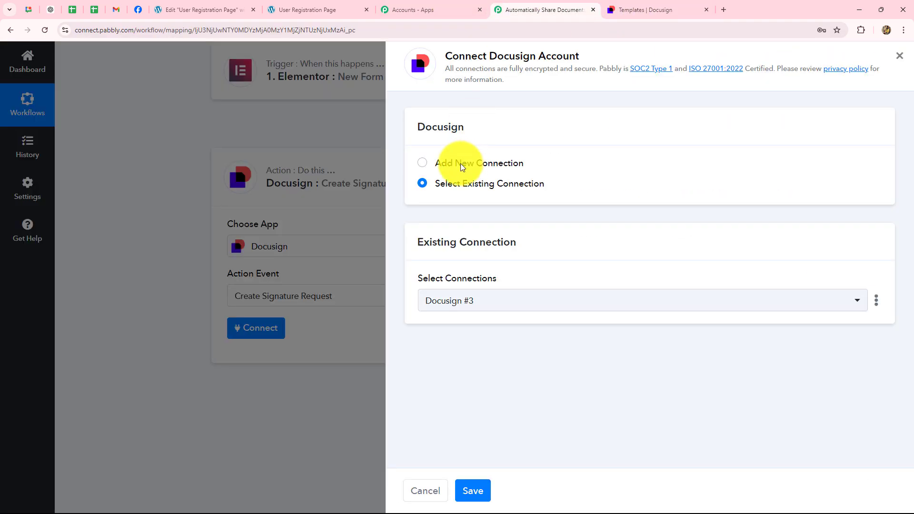
pyautogui.click(424, 170)
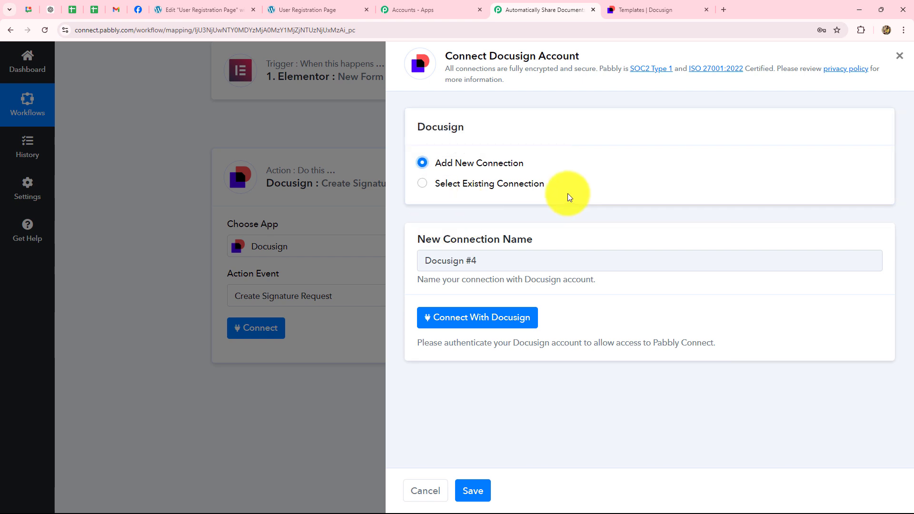
pyautogui.click(466, 318)
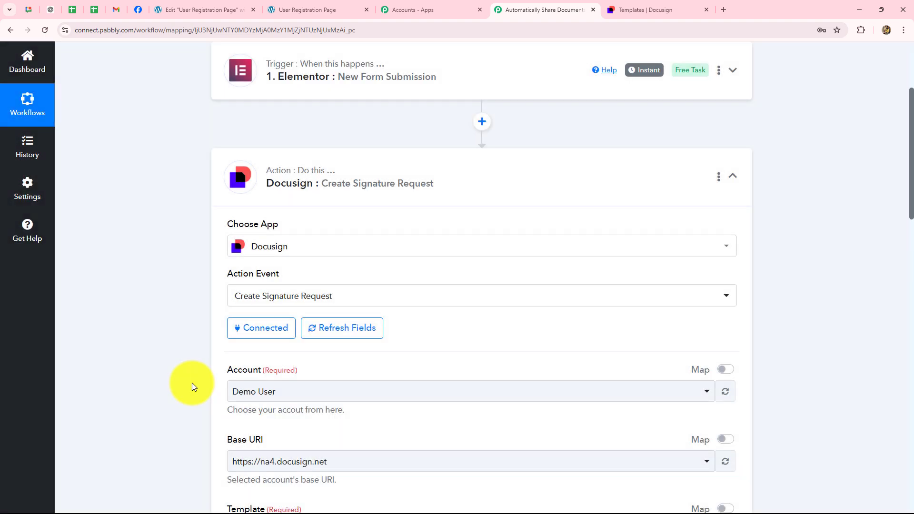
# - Look over the signature request fields and check the Account and Base URI selections
pyautogui.scroll(-8, 191, 386)
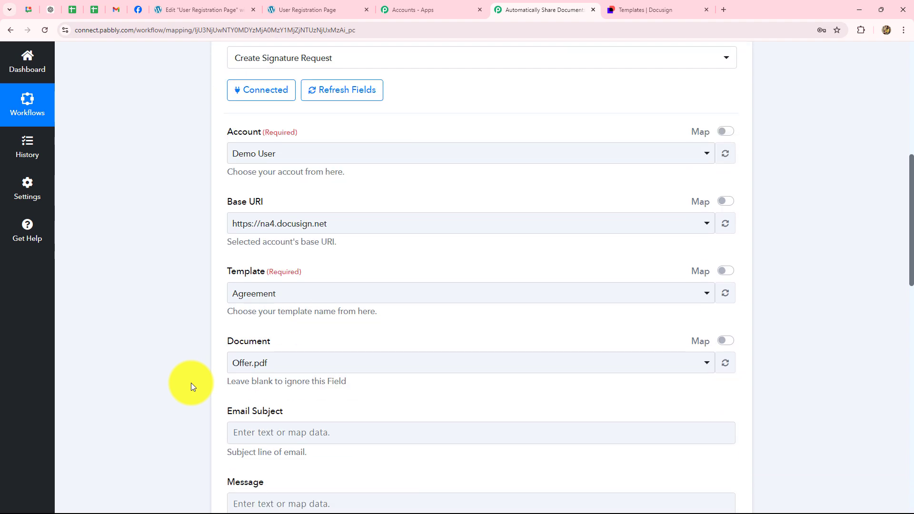
pyautogui.scroll(-8, 190, 386)
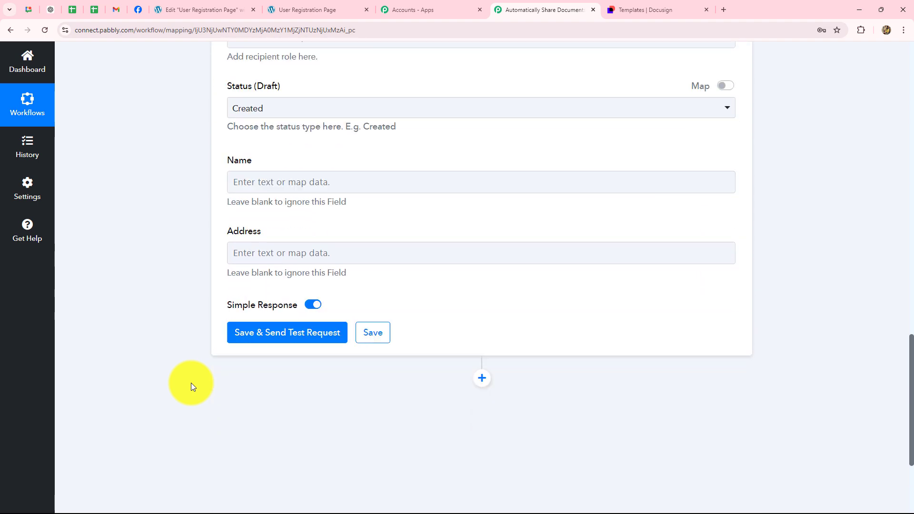
pyautogui.scroll(11, 191, 386)
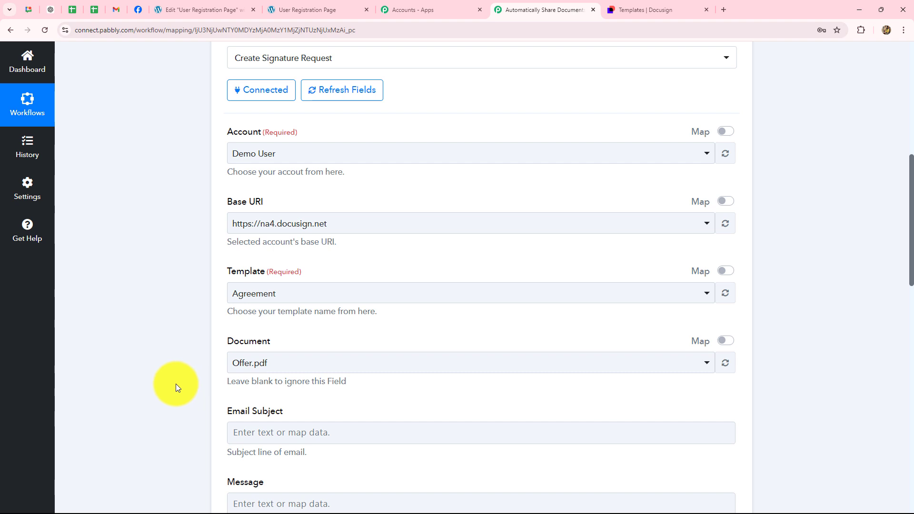
pyautogui.click(305, 155)
pyautogui.click(172, 184)
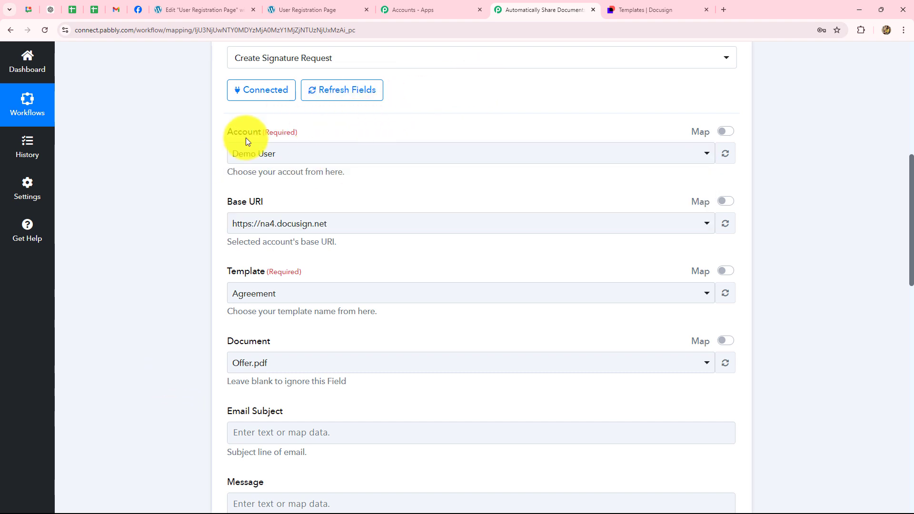
pyautogui.click(285, 224)
pyautogui.click(168, 253)
pyautogui.scroll(-2, 168, 257)
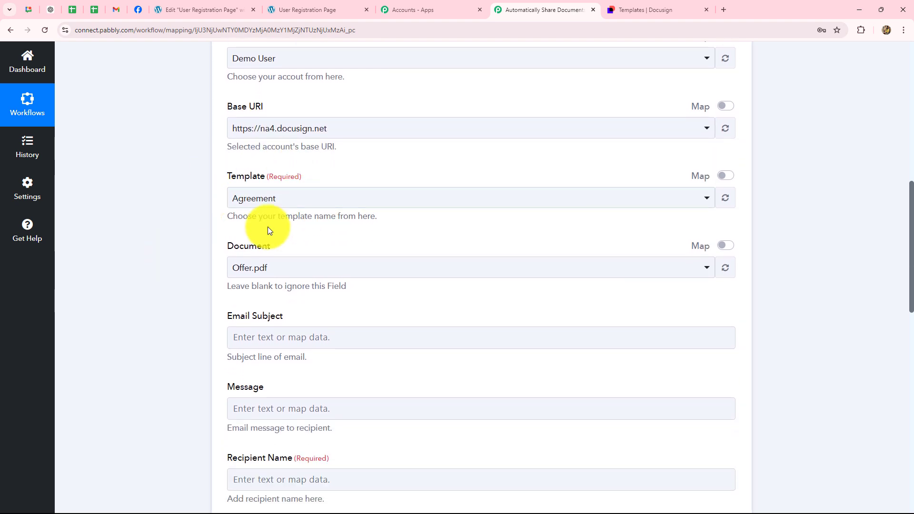
# - Compare the available template options with the Docusign template list, and check the Template and Document selections
pyautogui.click(302, 202)
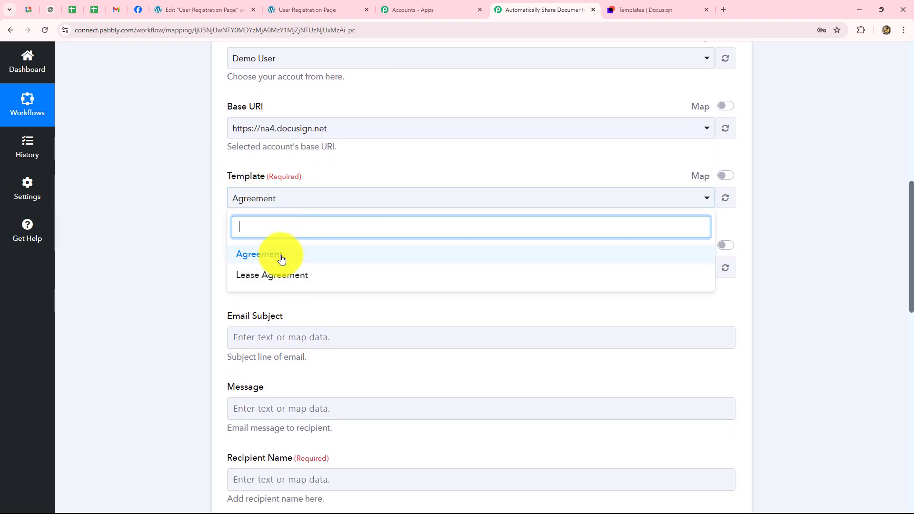
pyautogui.click(637, 11)
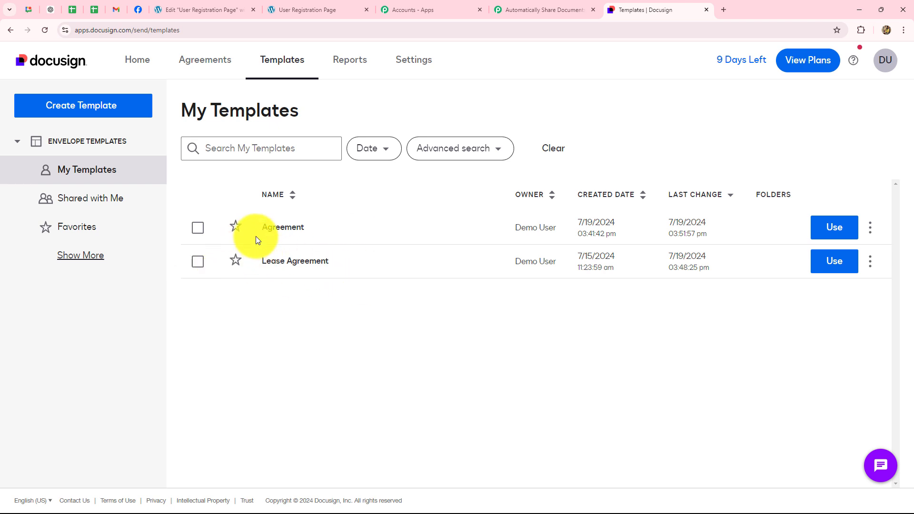
pyautogui.click(548, 9)
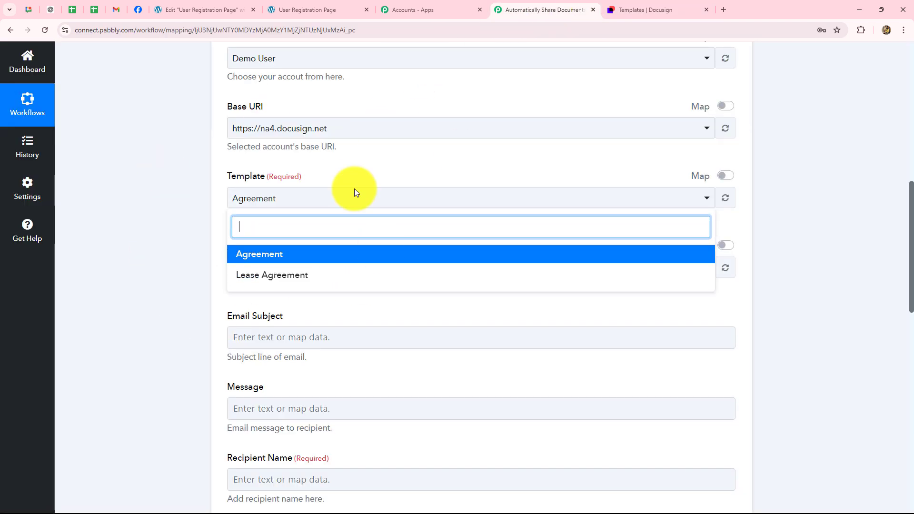
pyautogui.click(141, 247)
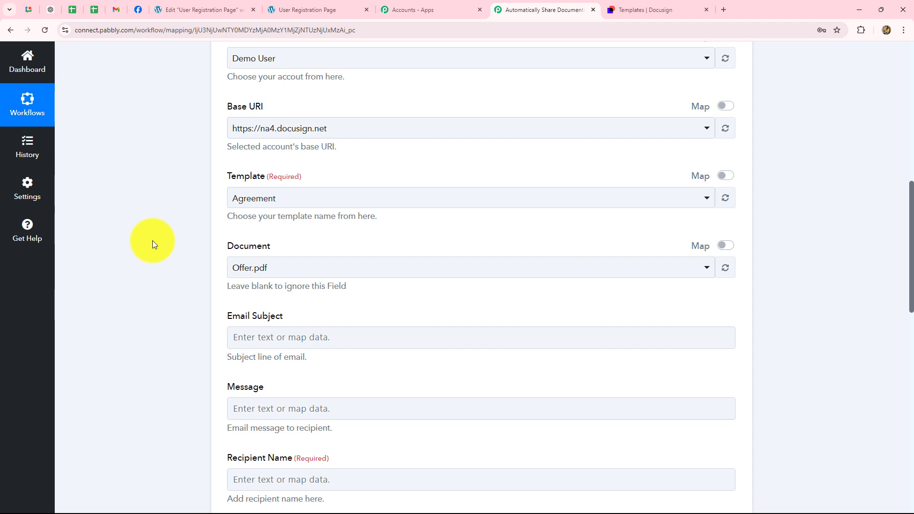
pyautogui.click(257, 203)
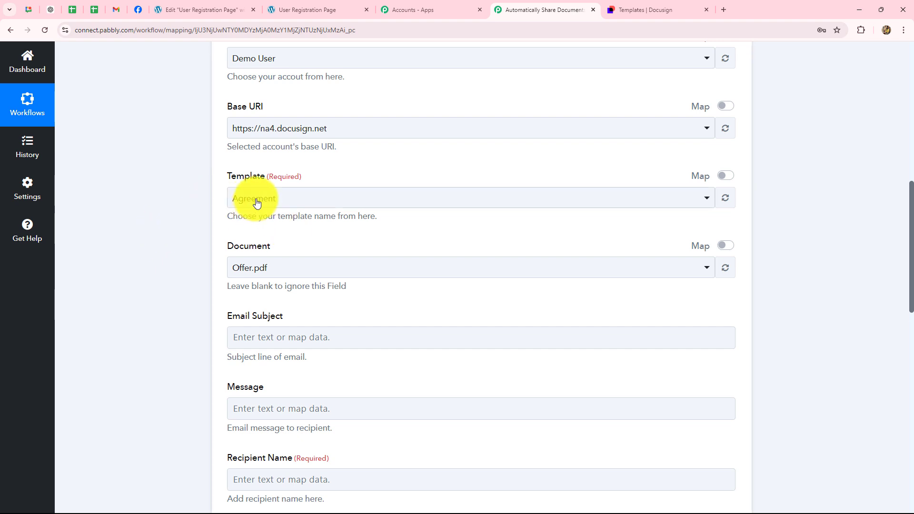
pyautogui.scroll(-1, 272, 210)
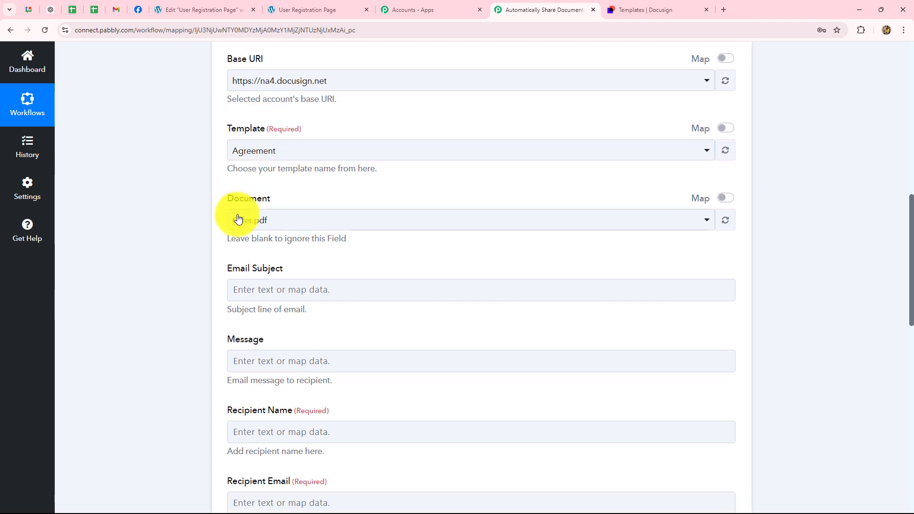
pyautogui.click(276, 215)
pyautogui.click(264, 228)
pyautogui.scroll(-1, 264, 237)
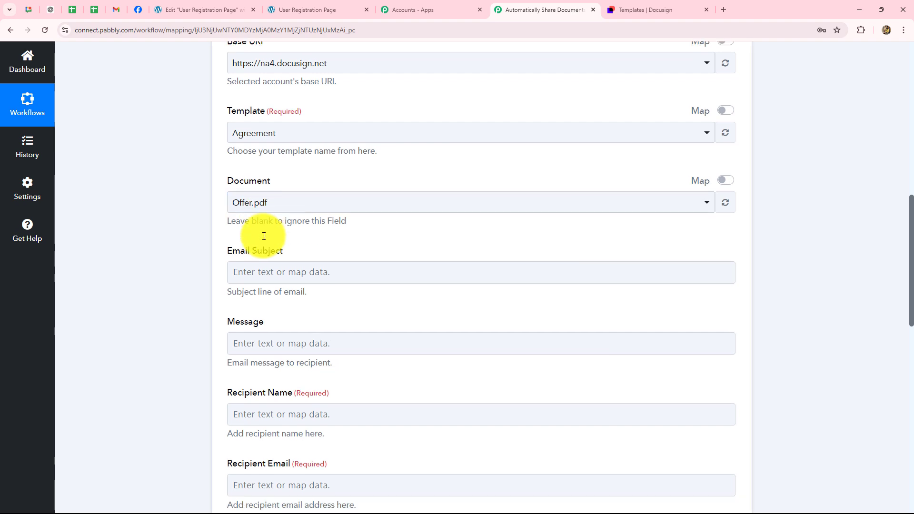
# - Set the email subject to "Agreement for Booking Greenland Property – Please Review and Sign"
pyautogui.scroll(-4, 264, 237)
pyautogui.scroll(1, 248, 152)
pyautogui.click(248, 150)
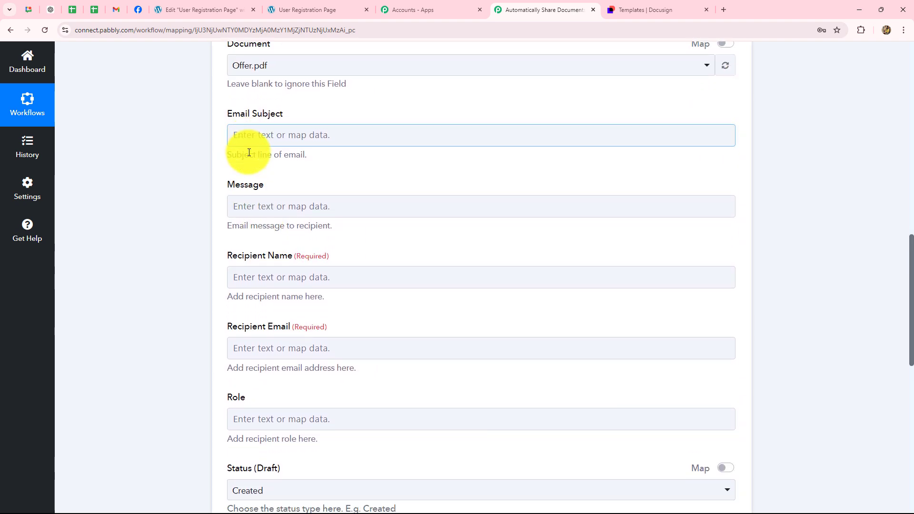
pyautogui.scroll(-1, 248, 153)
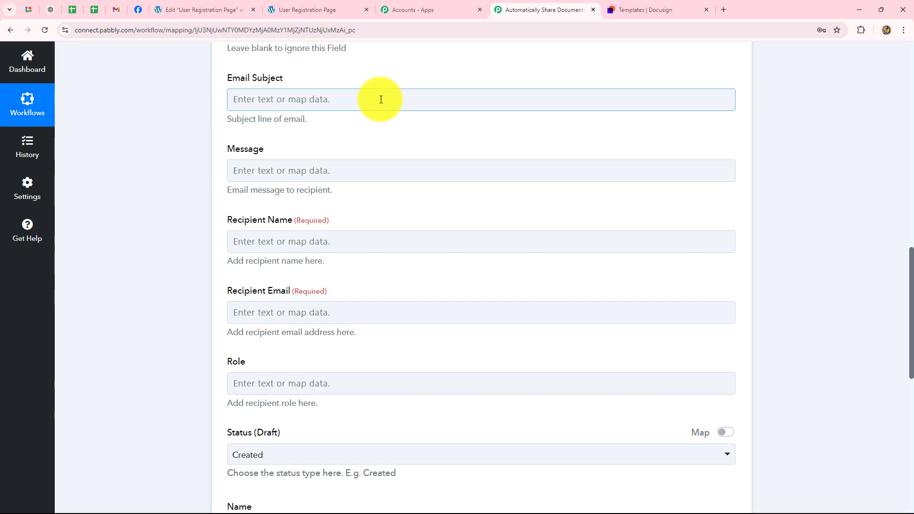
pyautogui.click(295, 99)
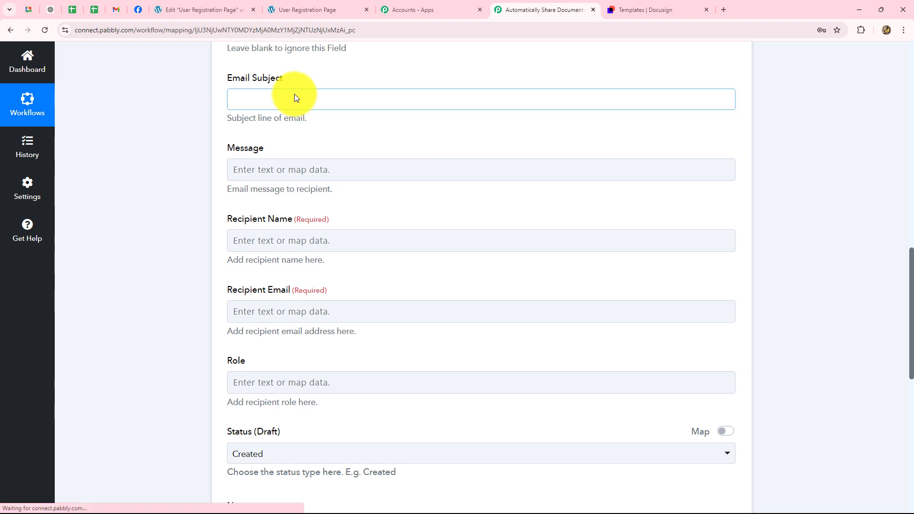
pyautogui.write('Agreement for Booking Greenland Property – Please Review and Sign')
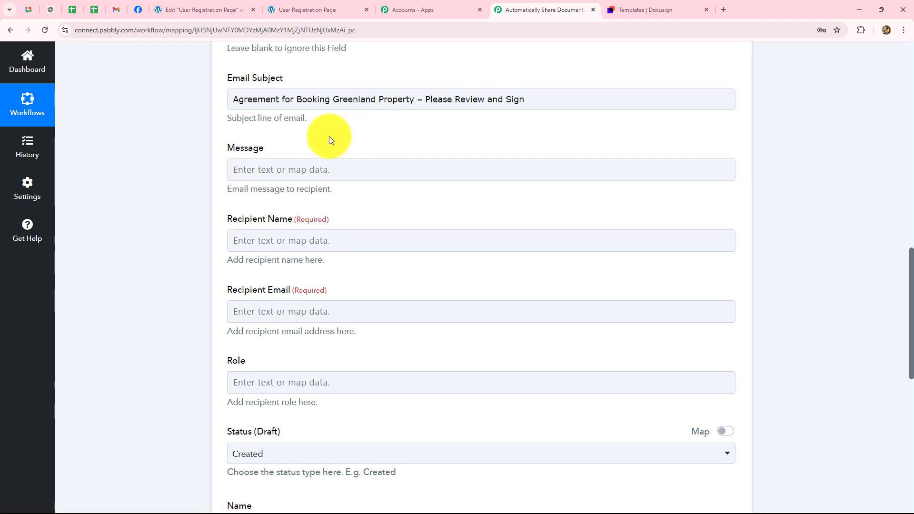
# - Enter an email message starting "Dear," that thanks the recipient for their interest in Greenland Property and presents the attached agreement for electronic signature via DocuSign
pyautogui.scroll(-1, 324, 139)
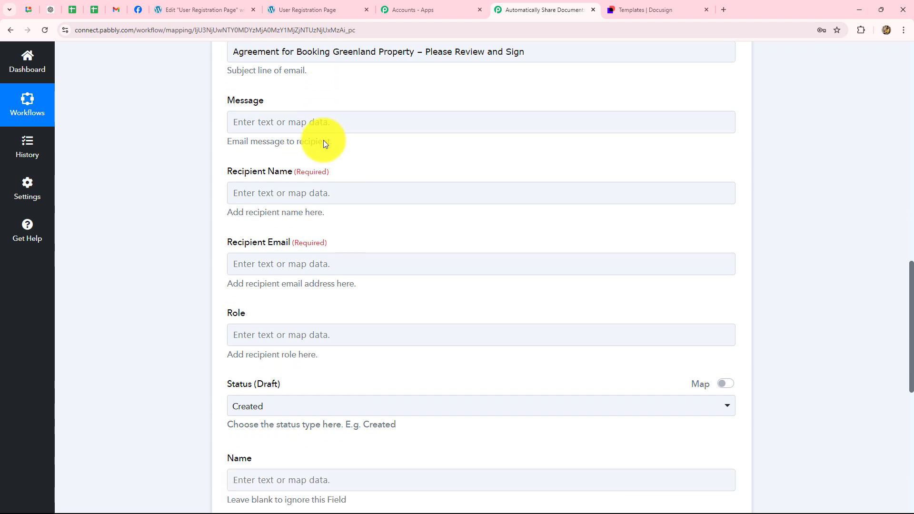
pyautogui.click(265, 124)
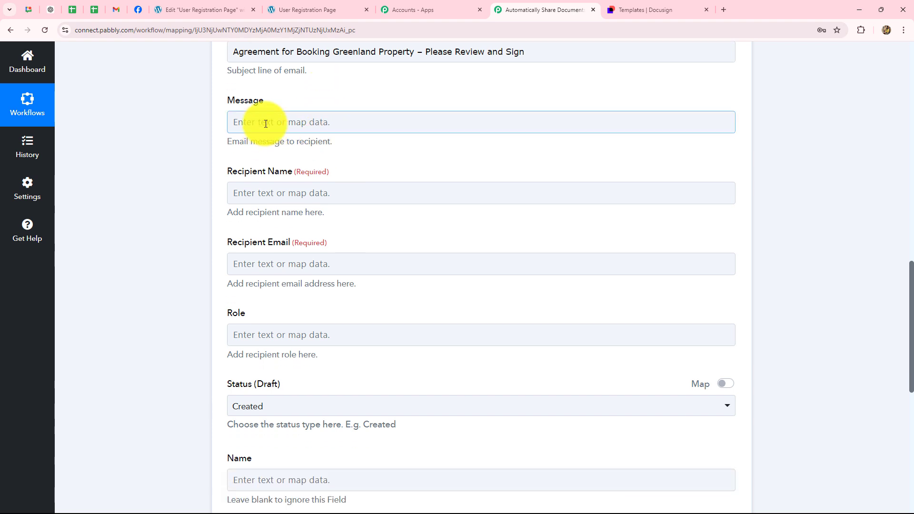
pyautogui.click(266, 123)
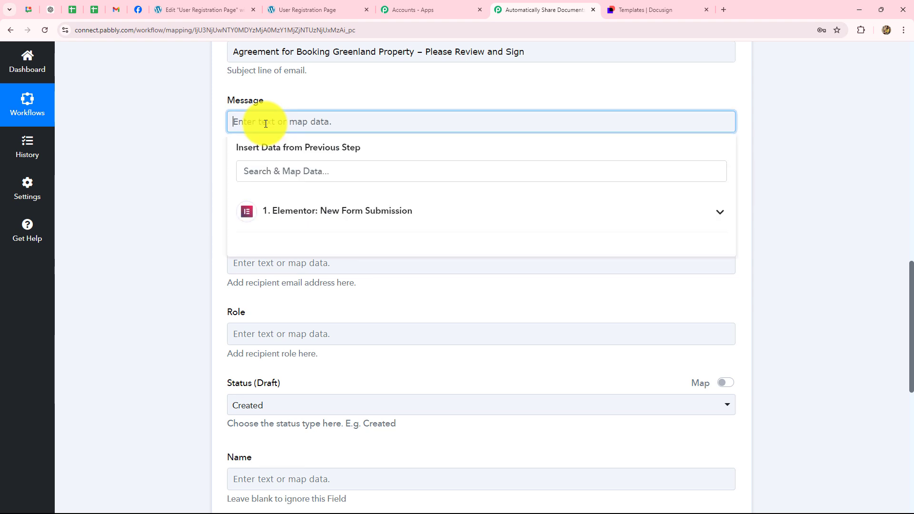
pyautogui.write('Dear,  Thank you for your interest in Greenland Property. We are excited to assist you in making this your new home. Please find attached the agreement document for the property. For your convenience, we have set up the document for electronic signature via DocuSign.  This will allow you to review and sign the agreement securely and efficiently.  Thanks & Regards Greenland Properties.')
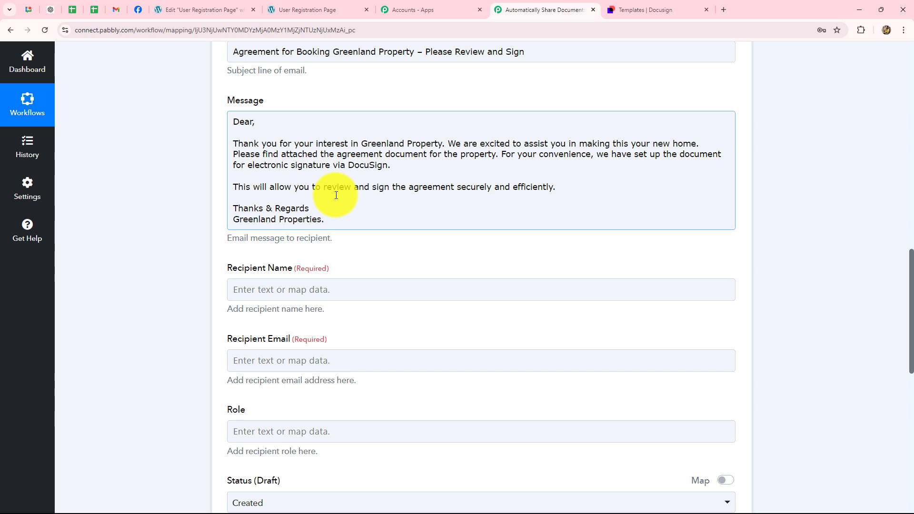
# - Map the Name value from the Elementor form submission into the message greeting after "Dear,"
pyautogui.click(262, 120)
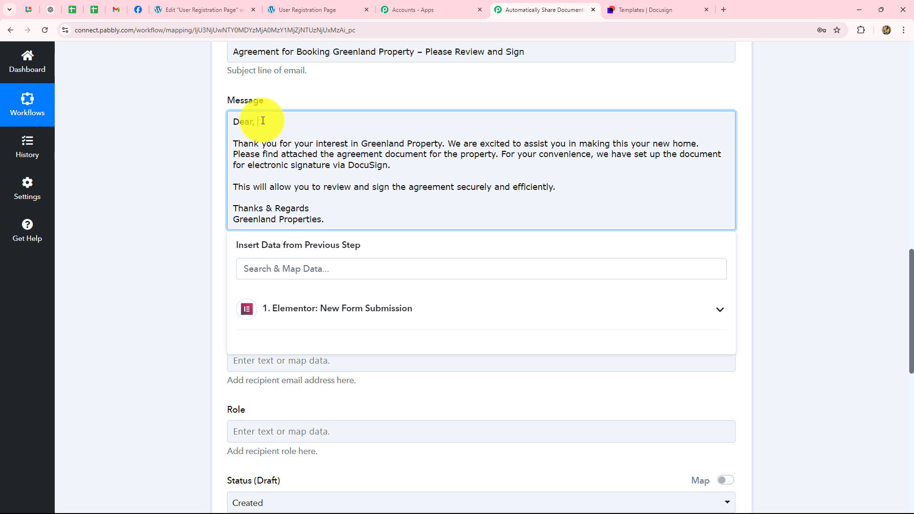
pyautogui.click(292, 313)
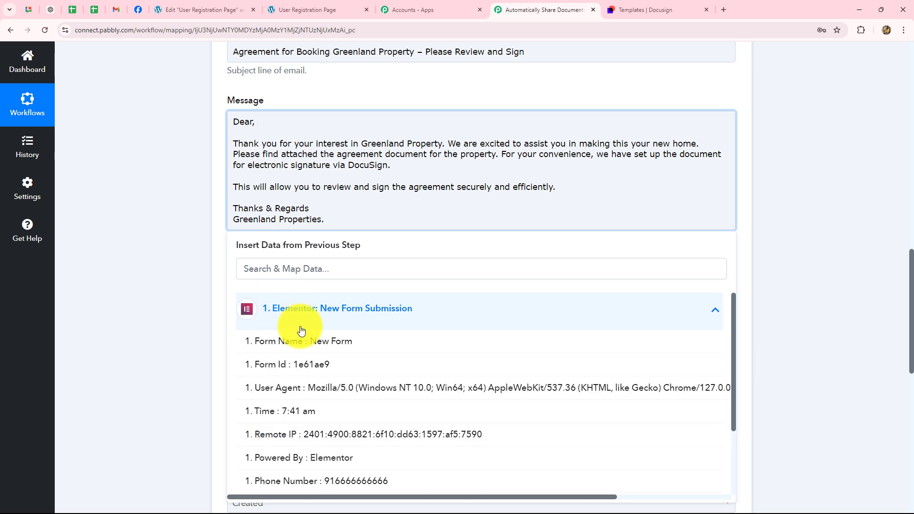
pyautogui.scroll(-2, 364, 384)
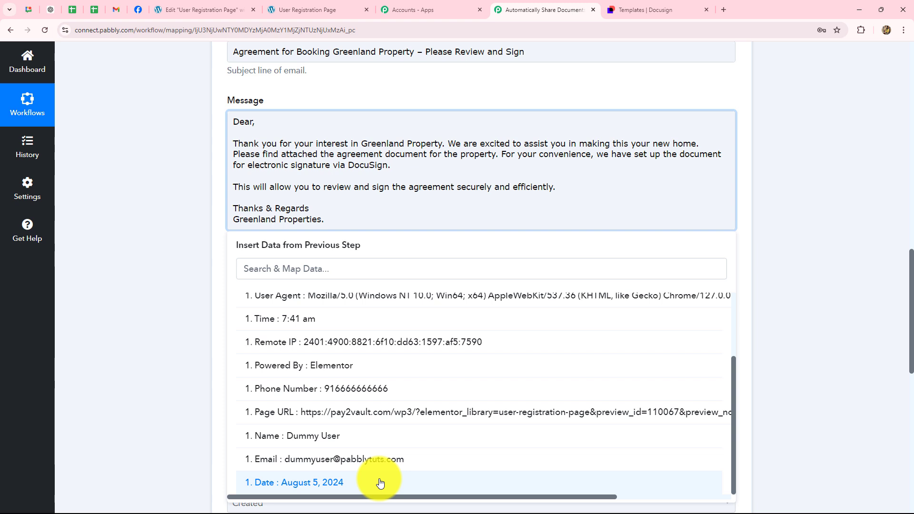
pyautogui.click(298, 442)
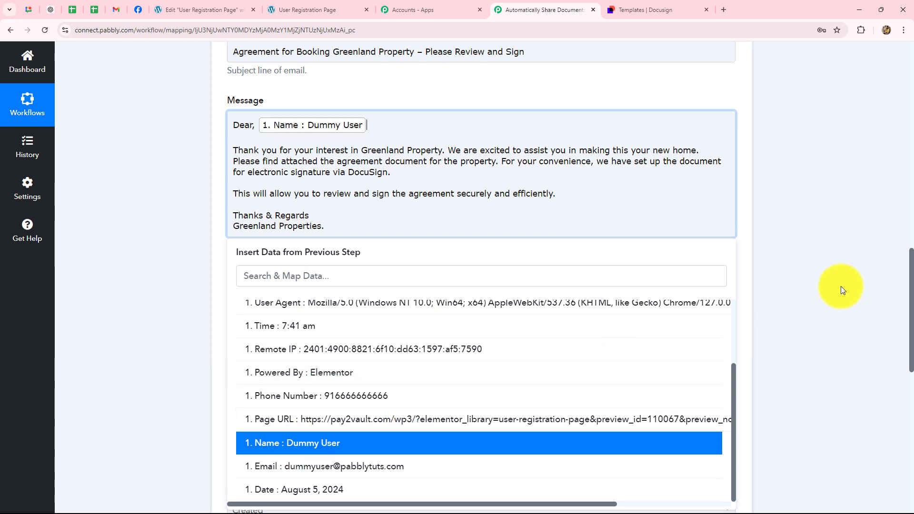
# - Map the Name value from the Elementor form submission into the Recipient Name field
pyautogui.click(840, 287)
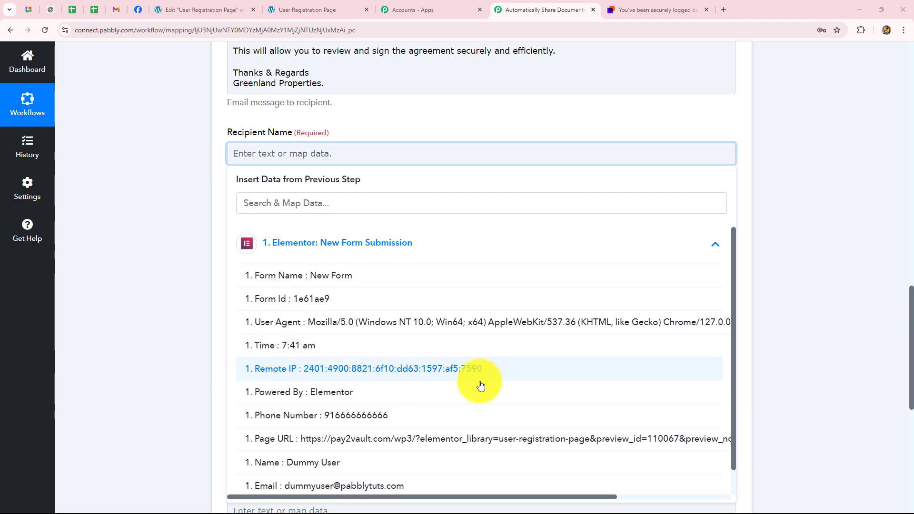
pyautogui.scroll(-1, 499, 384)
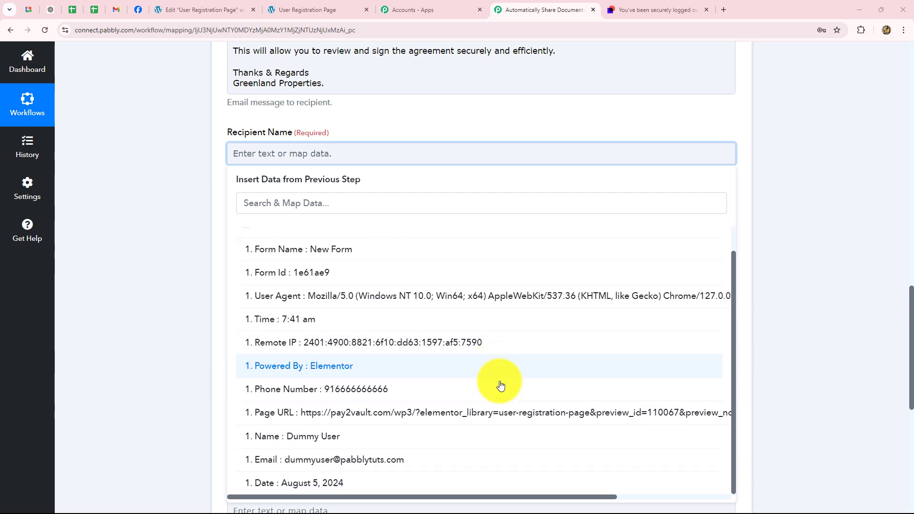
pyautogui.click(321, 442)
pyautogui.click(155, 348)
# - Map the Email value from the Elementor form submission into the Recipient Email field
pyautogui.scroll(-3, 155, 348)
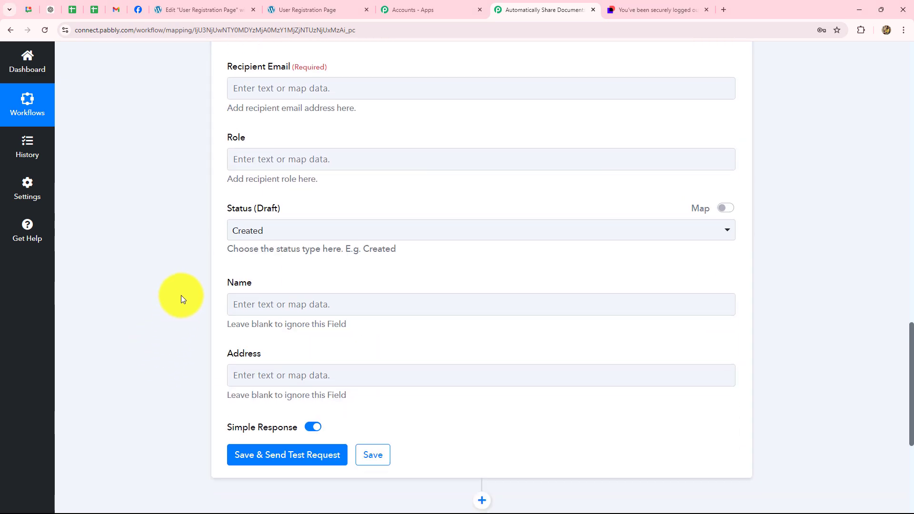
pyautogui.scroll(2, 181, 295)
pyautogui.click(261, 183)
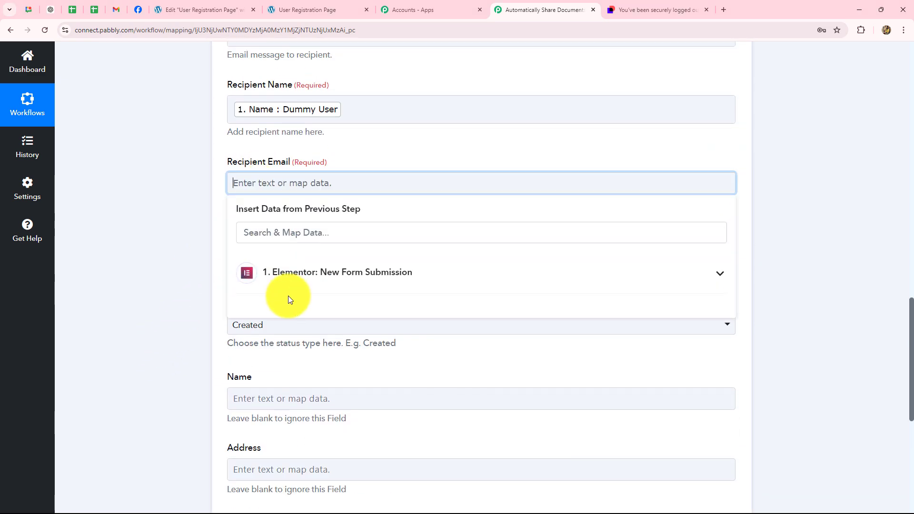
pyautogui.click(296, 279)
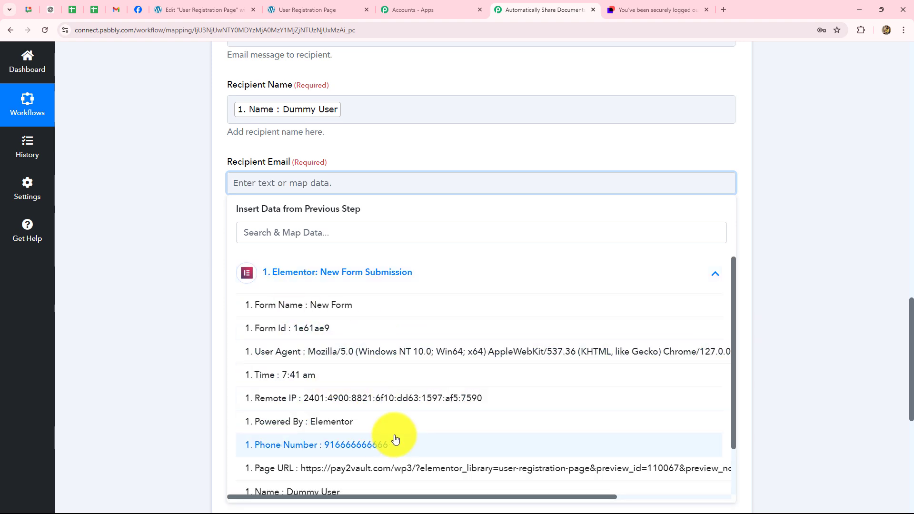
pyautogui.scroll(-1, 394, 441)
pyautogui.click(351, 469)
pyautogui.click(170, 373)
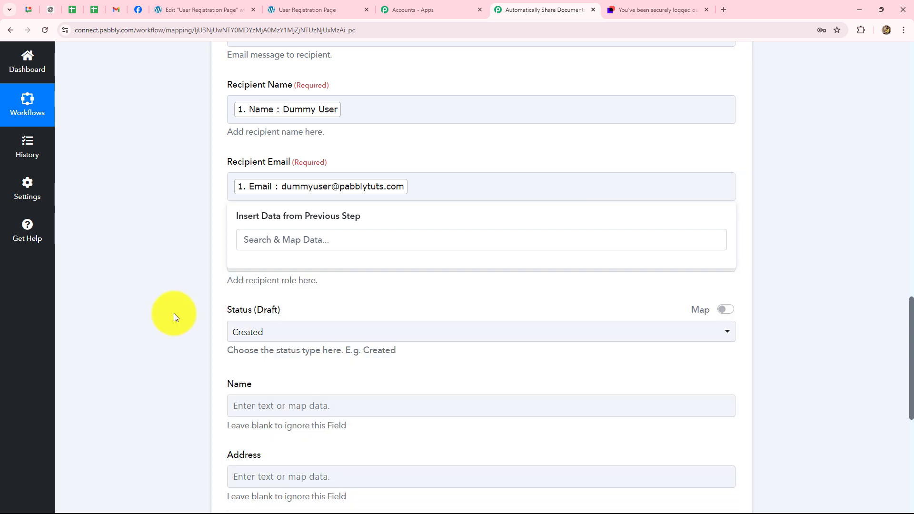
# - Set the recipient's Role to "signer"
pyautogui.scroll(-2, 300, 213)
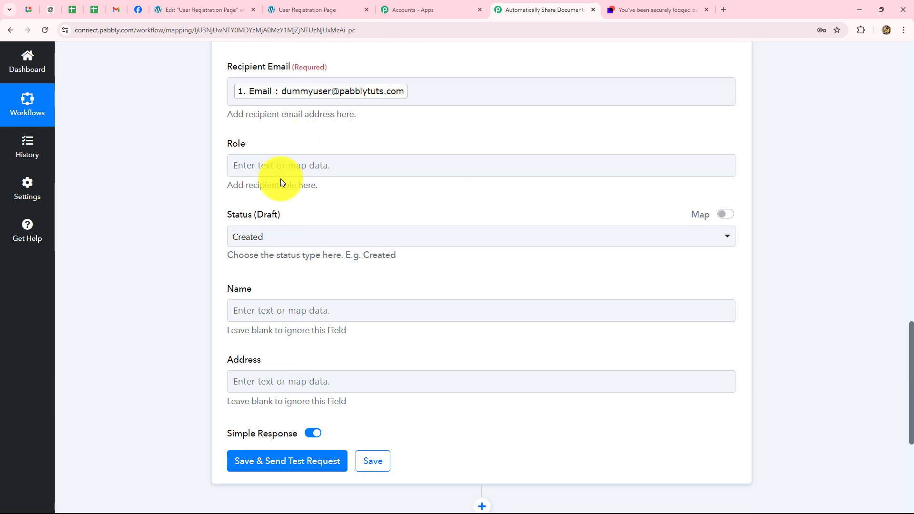
pyautogui.scroll(-1, 281, 178)
pyautogui.click(269, 123)
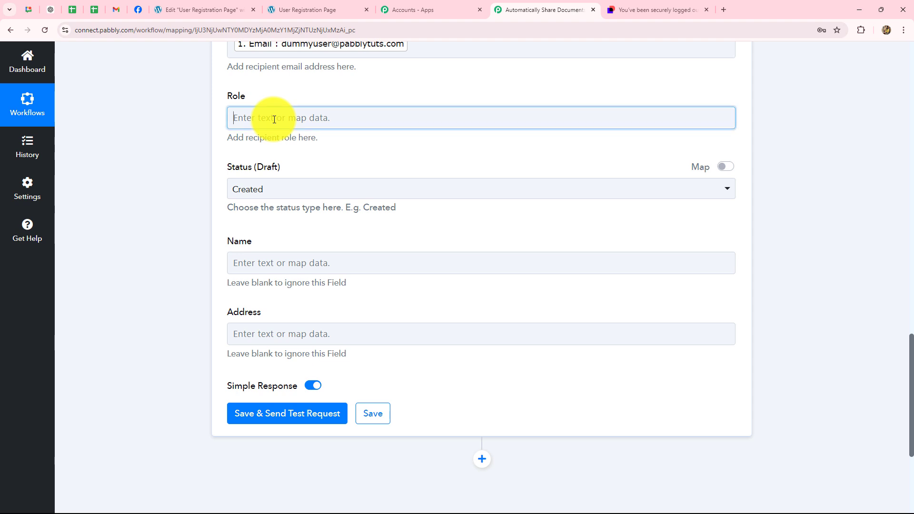
pyautogui.write('signer')
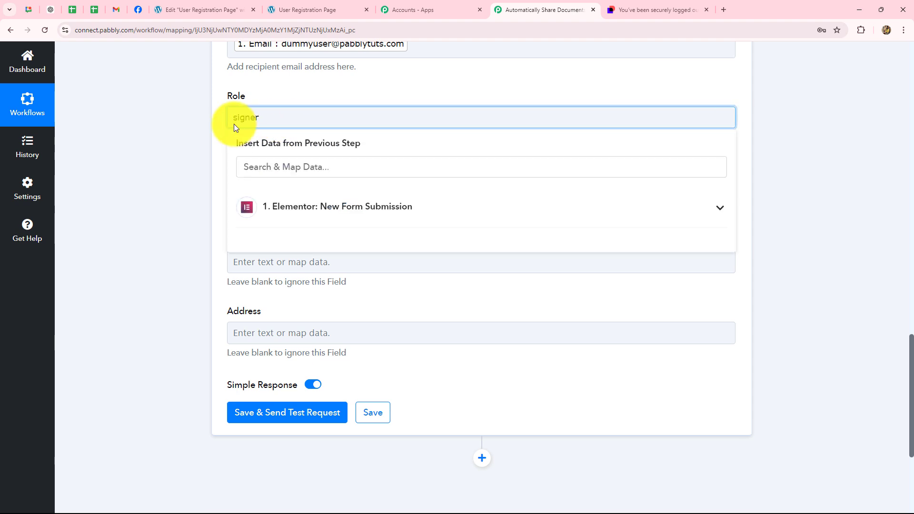
pyautogui.click(187, 139)
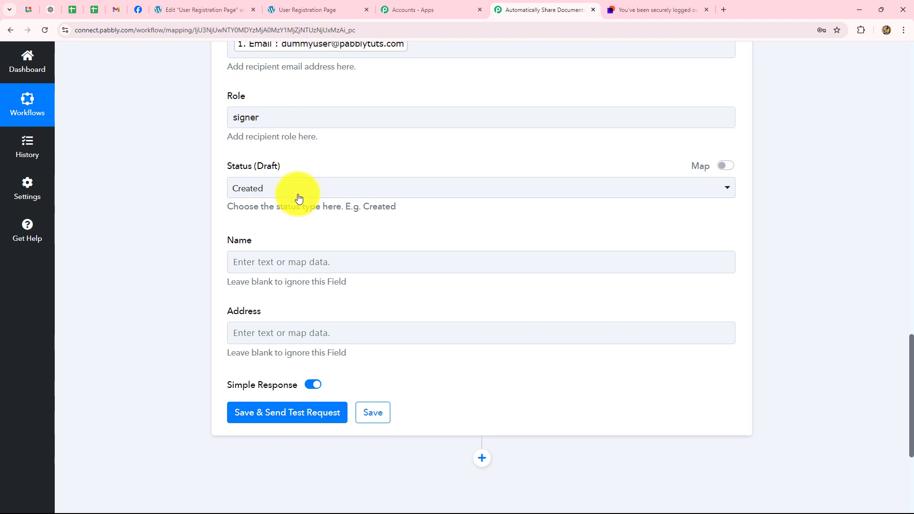
# - Set the Status (Draft) option to Sent, then save the Docusign action and send a test request
pyautogui.scroll(-2, 296, 191)
pyautogui.click(274, 98)
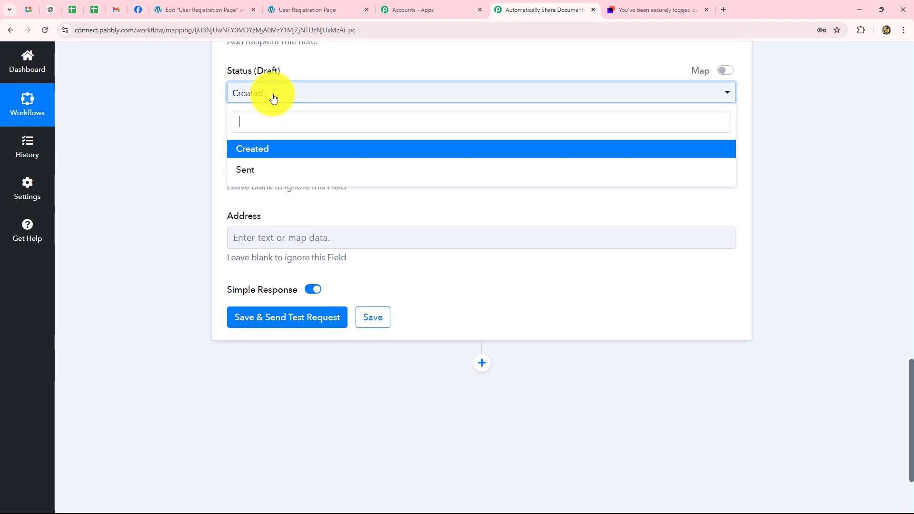
pyautogui.click(271, 171)
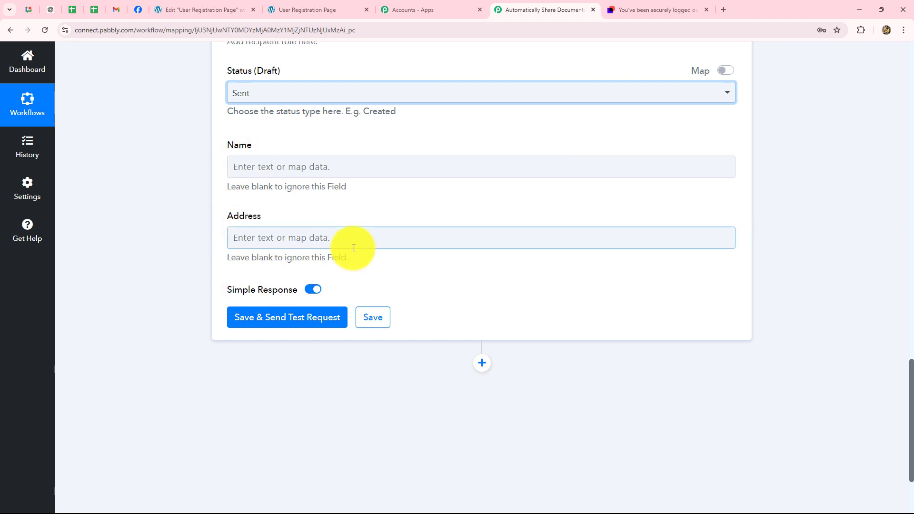
pyautogui.click(298, 318)
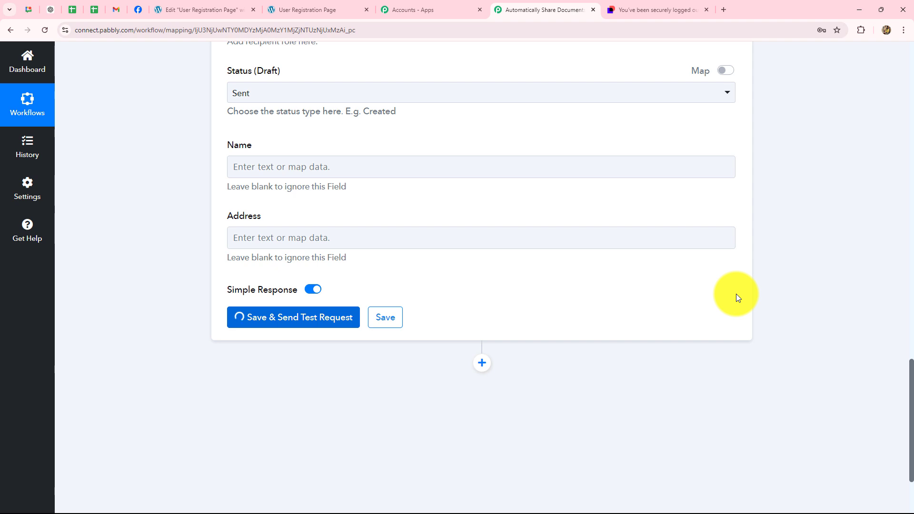
# - Review the StatusDateTime and Status values in the Docusign response, along with the mapped message and recipient fields
pyautogui.scroll(-2, 744, 316)
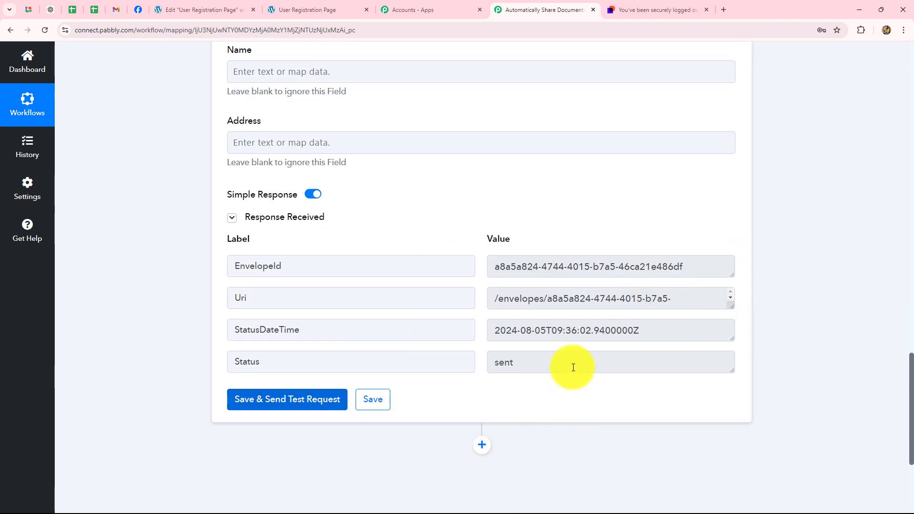
pyautogui.moveTo(495, 332); pyautogui.dragTo(765, 332)
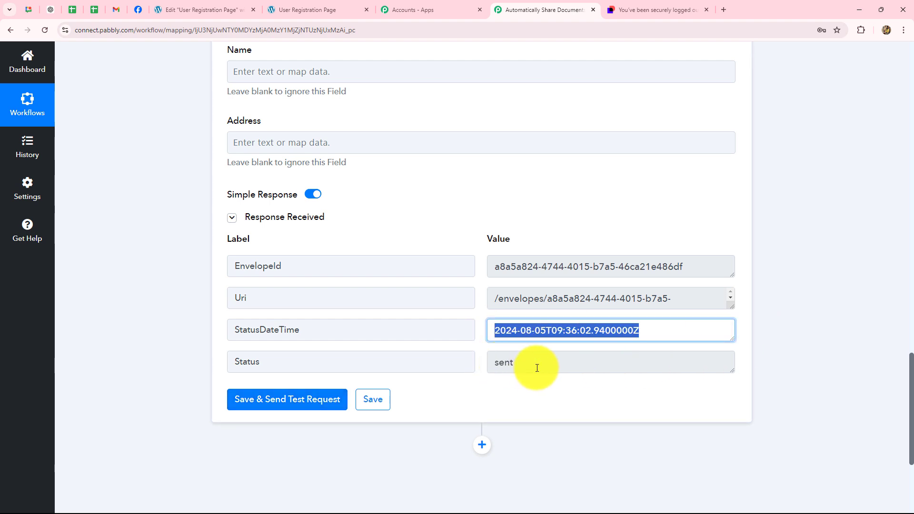
pyautogui.moveTo(537, 368); pyautogui.dragTo(485, 370)
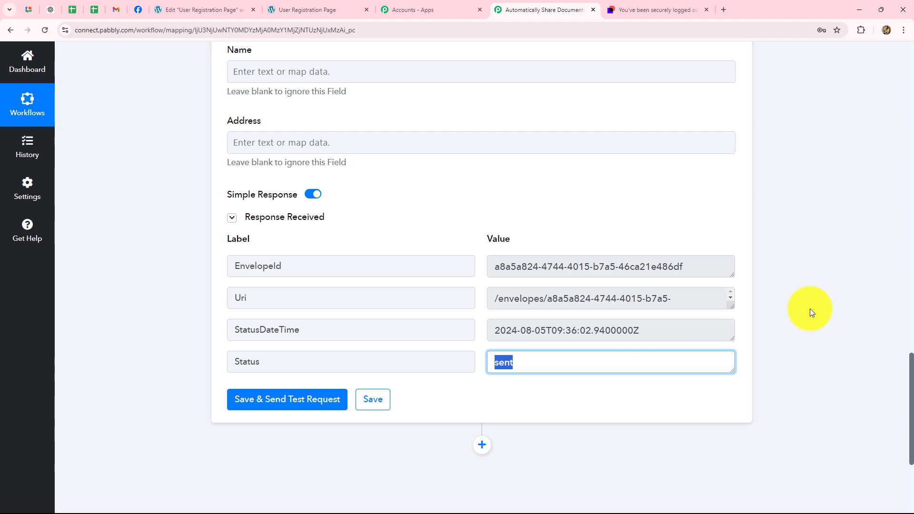
pyautogui.scroll(5, 809, 309)
pyautogui.scroll(8, 744, 313)
pyautogui.scroll(-4, 744, 312)
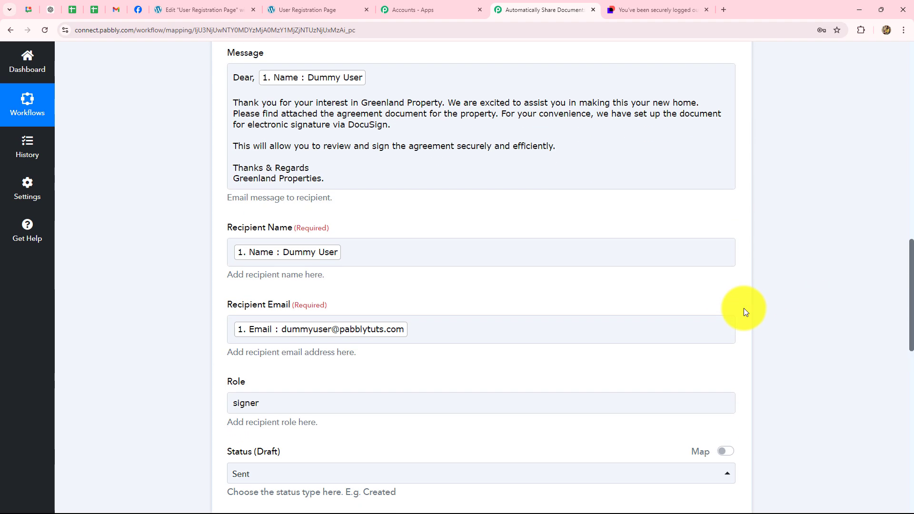
# - Switch to Gmail and read the Docusign email "Agreement for Booking Greenland Property – Please Review and Sign"
pyautogui.click(316, 131)
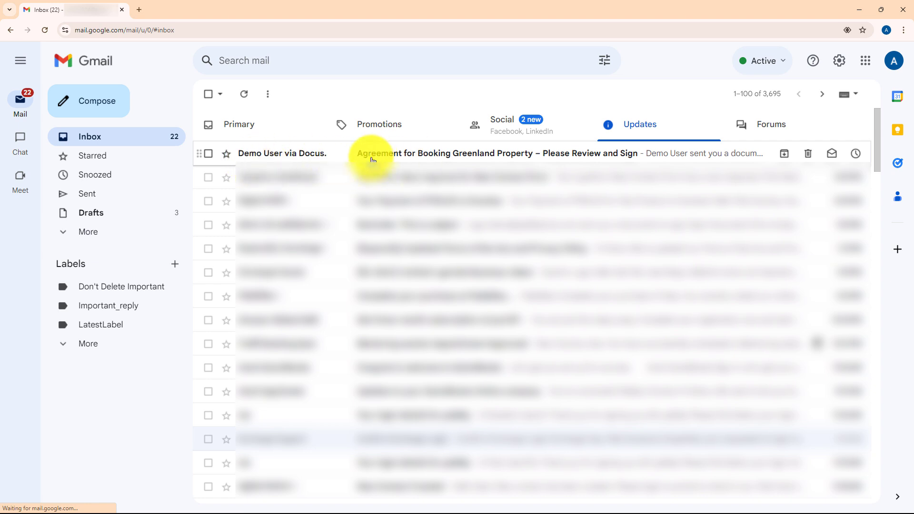
pyautogui.click(518, 157)
pyautogui.scroll(-3, 538, 171)
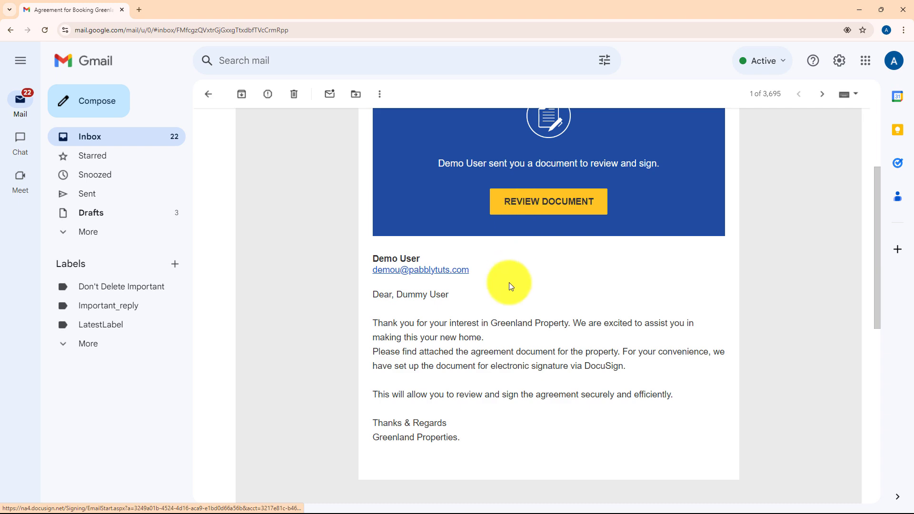
pyautogui.scroll(3, 507, 286)
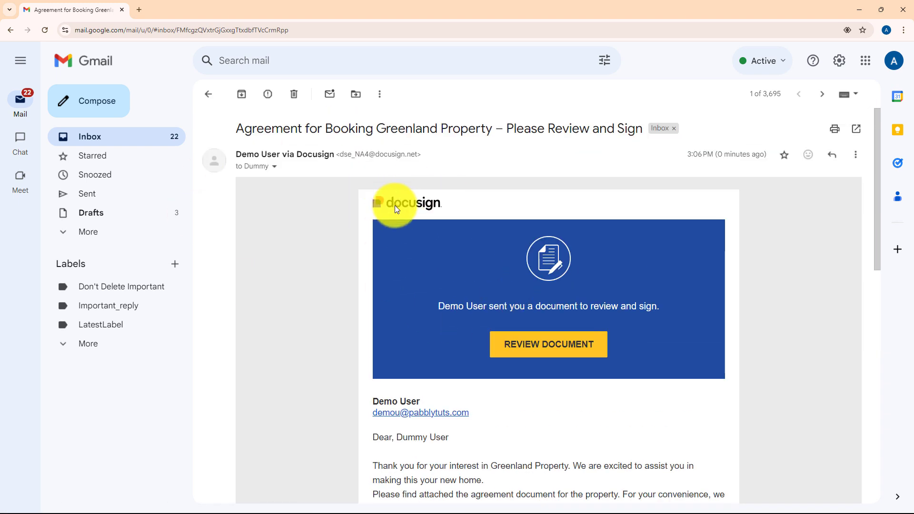
# - Return to the Pabbly Connect workflow and collapse the Docusign Create Signature Request step
pyautogui.click(858, 9)
pyautogui.scroll(15, 721, 294)
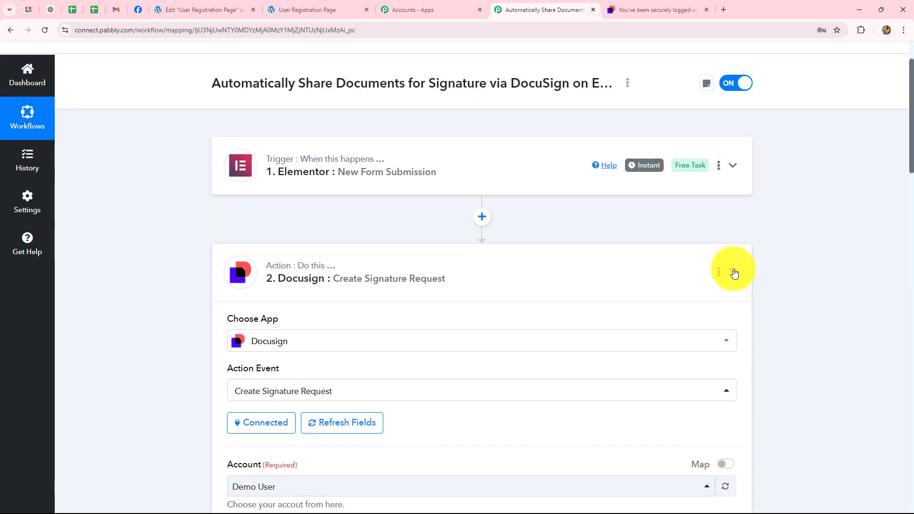
pyautogui.click(733, 272)
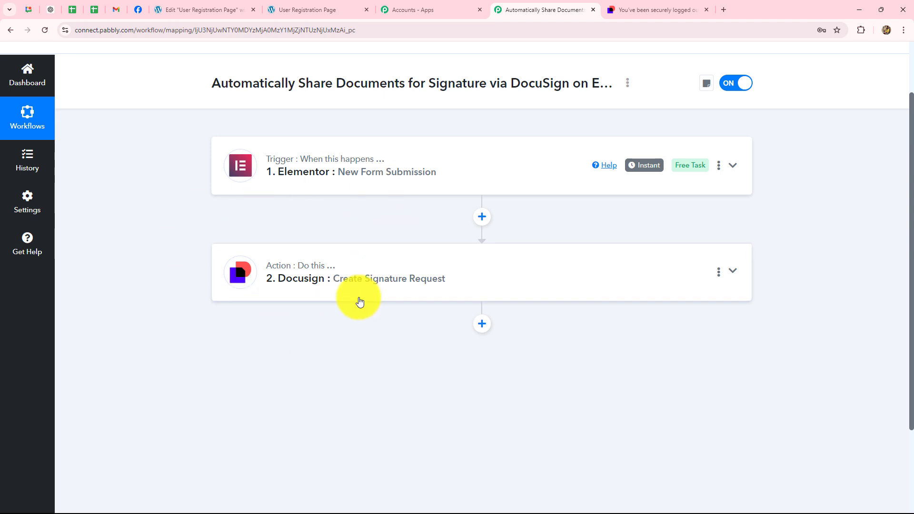
# - Submit the User Registration Page form with a new test user's name, email address and phone number
pyautogui.click(314, 9)
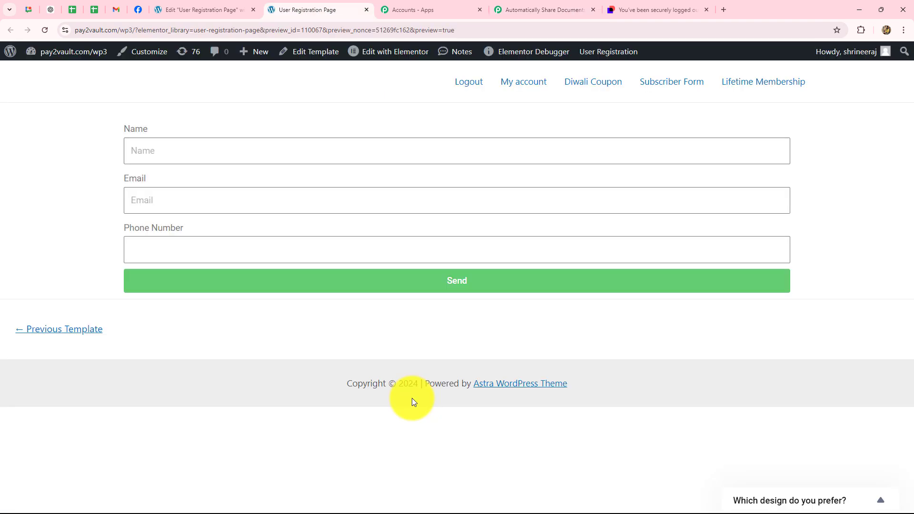
pyautogui.click(144, 155)
pyautogui.write('Smart User')
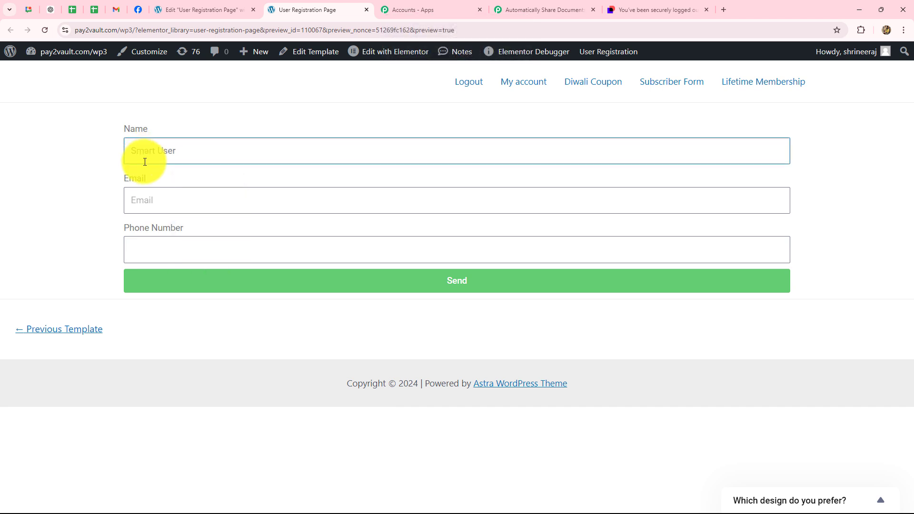
pyautogui.click(145, 194)
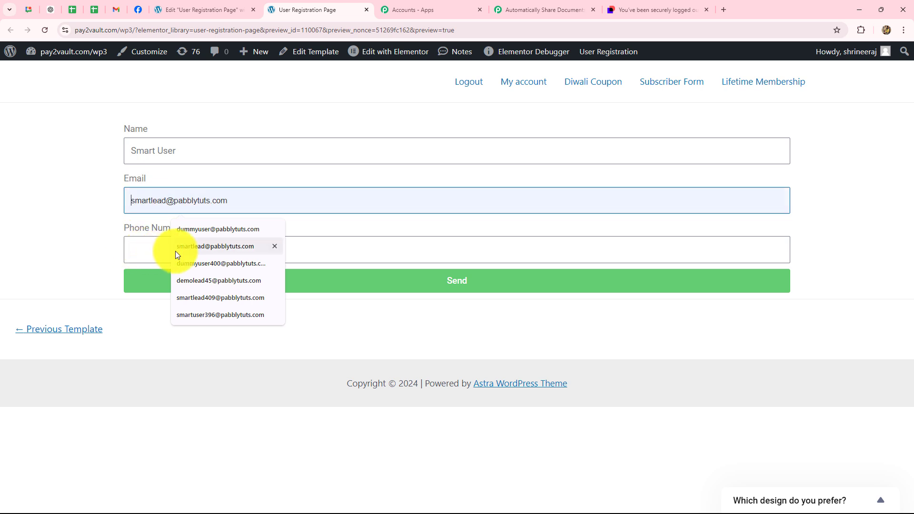
pyautogui.click(191, 315)
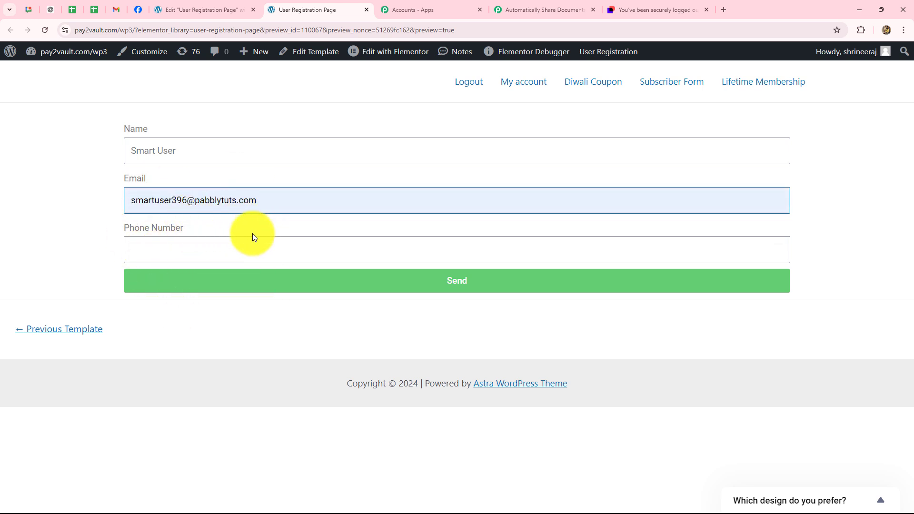
pyautogui.click(154, 246)
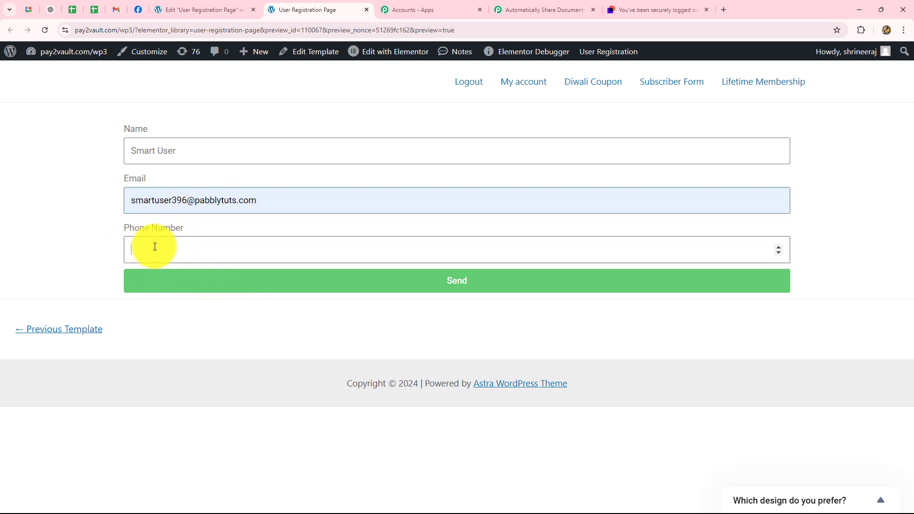
pyautogui.write('+918888888888')
pyautogui.click(183, 286)
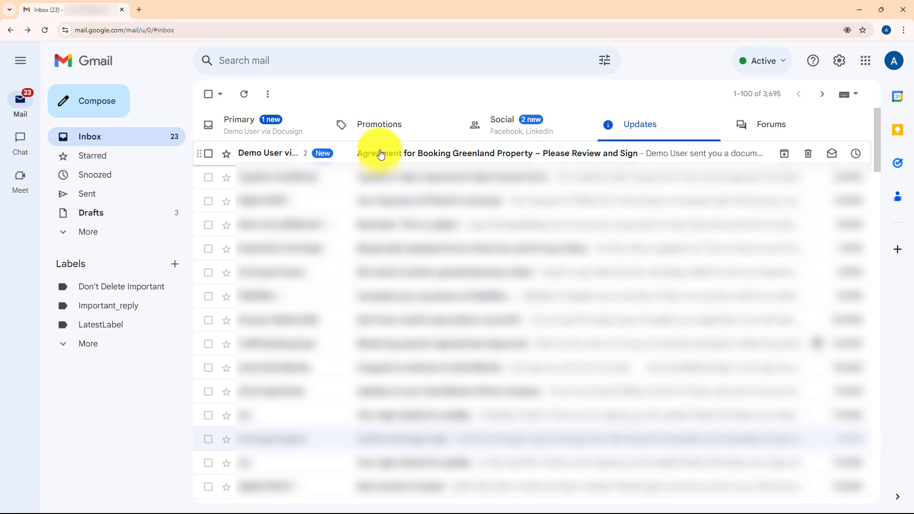
# - Check the new Docusign email's recipient details, greeting and message in Gmail, then return to the Pabbly Connect workflow
pyautogui.click(391, 153)
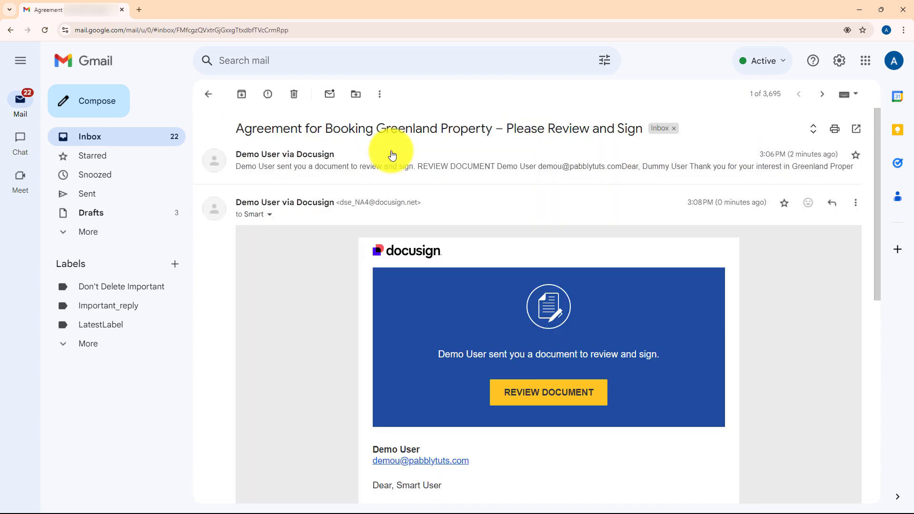
pyautogui.click(270, 215)
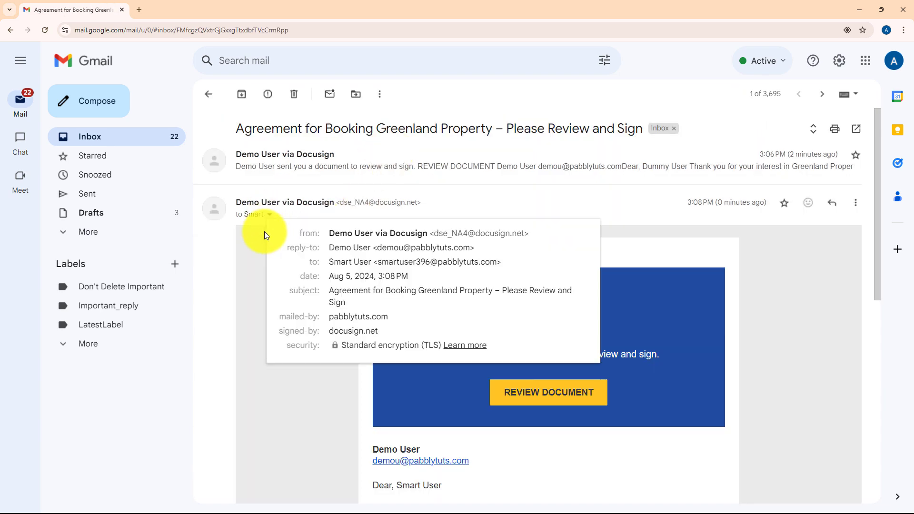
pyautogui.click(255, 285)
pyautogui.scroll(-5, 417, 357)
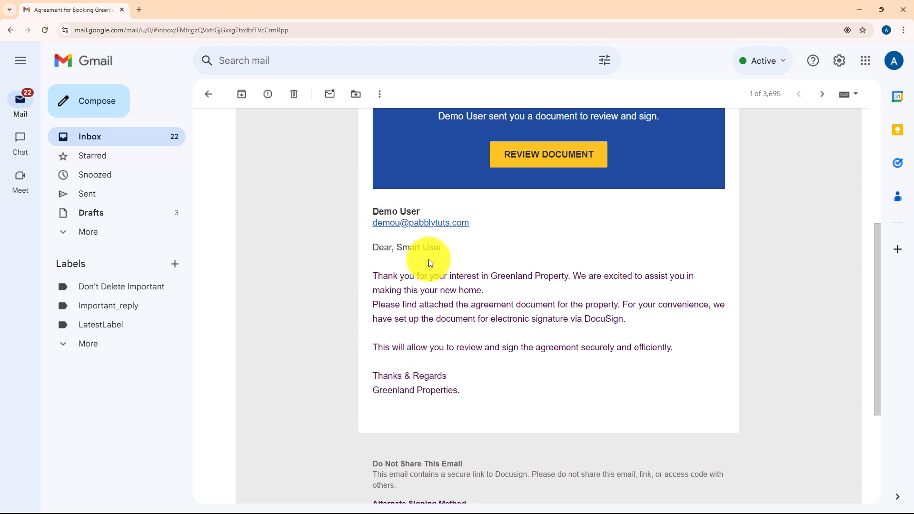
pyautogui.moveTo(402, 247); pyautogui.dragTo(452, 253)
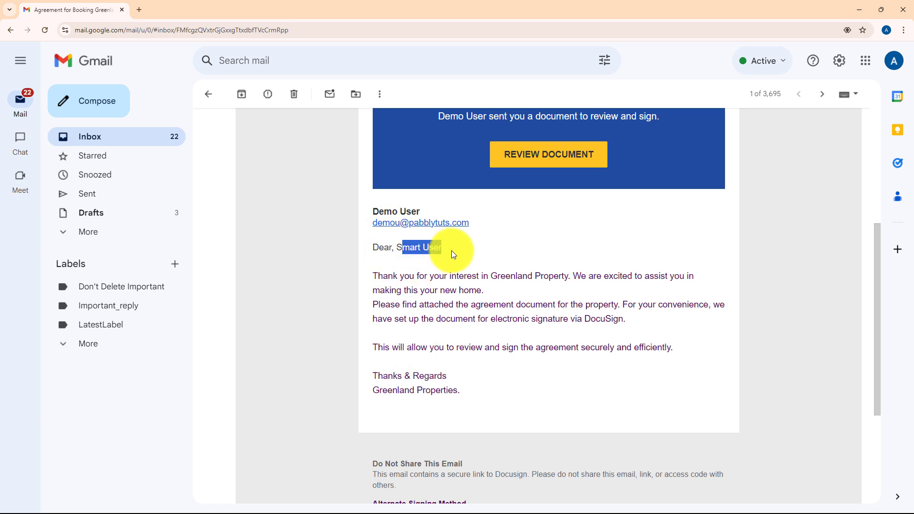
pyautogui.moveTo(373, 276); pyautogui.dragTo(646, 332)
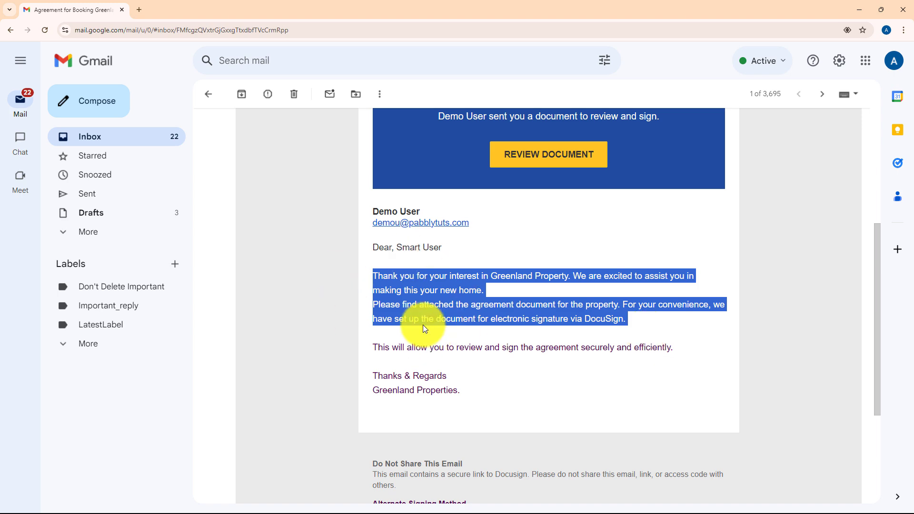
pyautogui.click(859, 9)
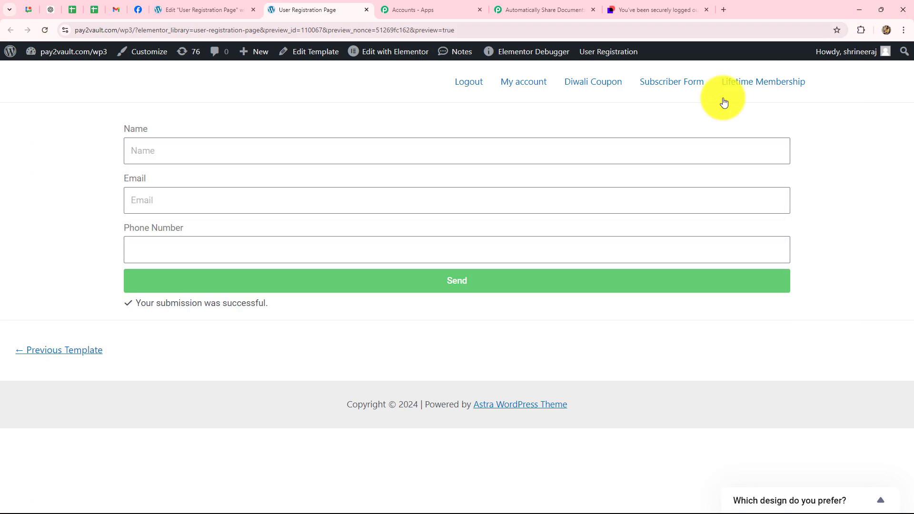
pyautogui.click(500, 10)
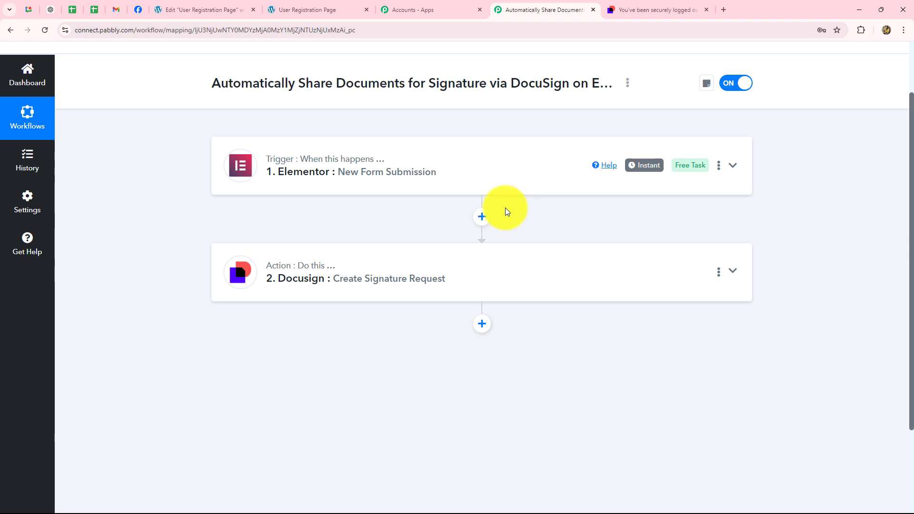